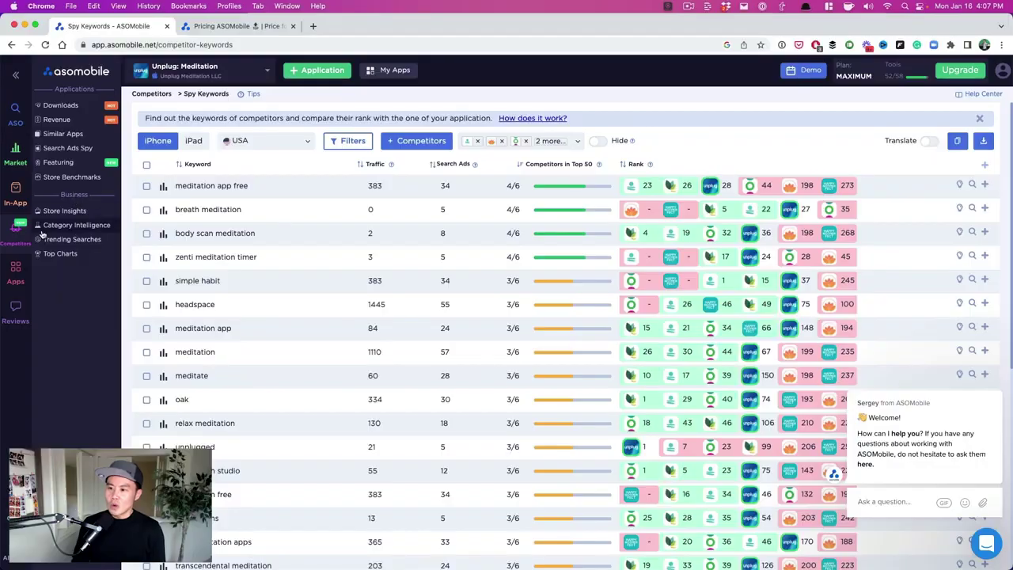
- Open Unplug: Meditation's Spy Keywords competitors dialog, which lists five added competitors and some suggested ones
mouse_move(22, 239)
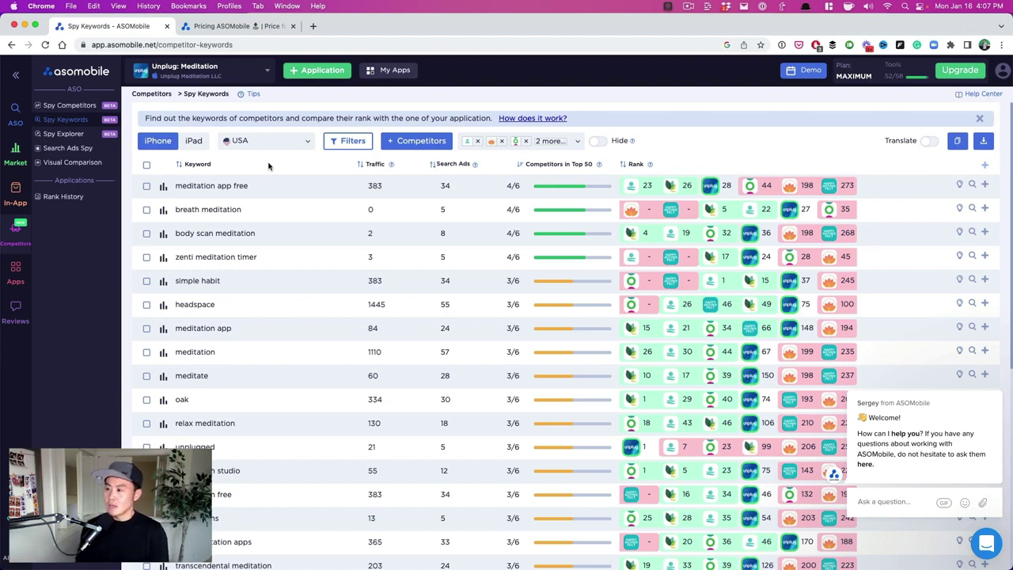
left_click(409, 146)
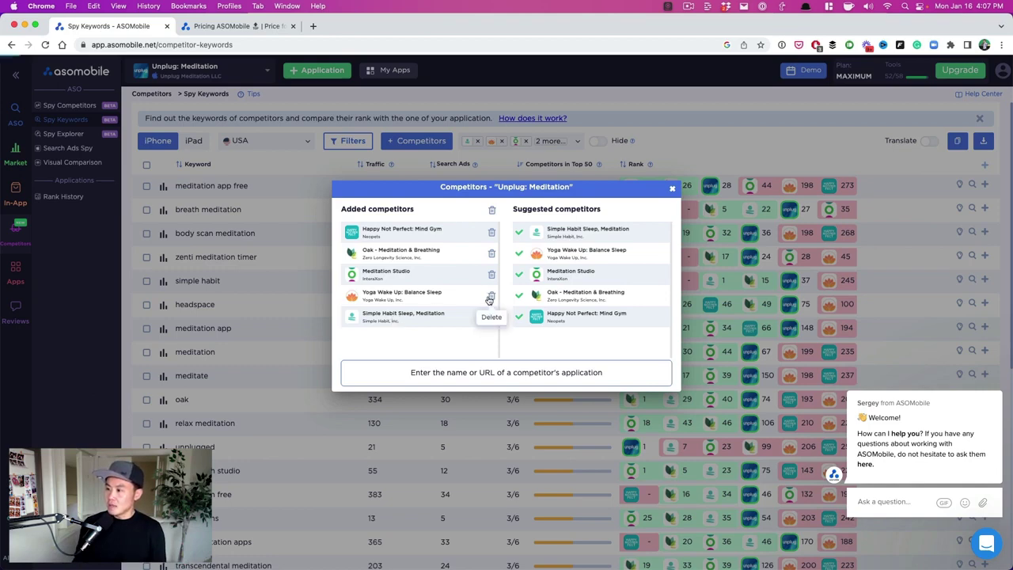
- Remove Yoga Wake Up, Meditation Studio, Happy Not Perfect and Oak from the competitors
left_click(489, 297)
left_click(491, 274)
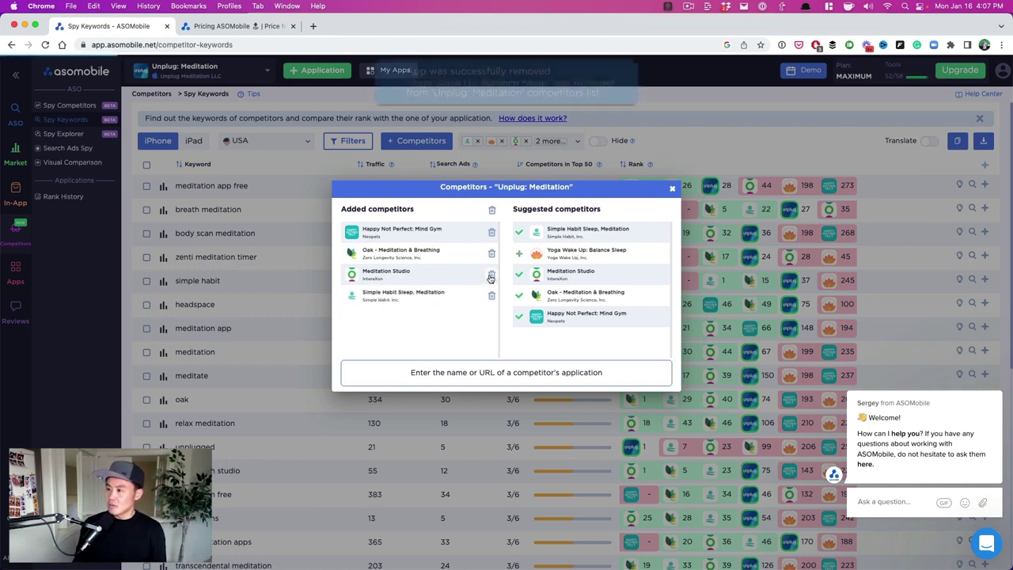
left_click(491, 232)
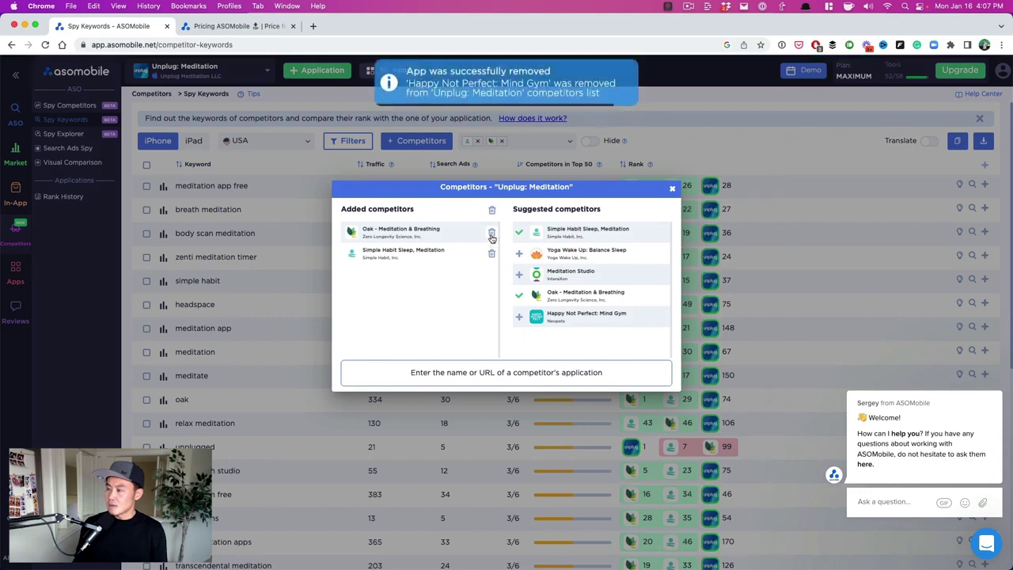
left_click(491, 234)
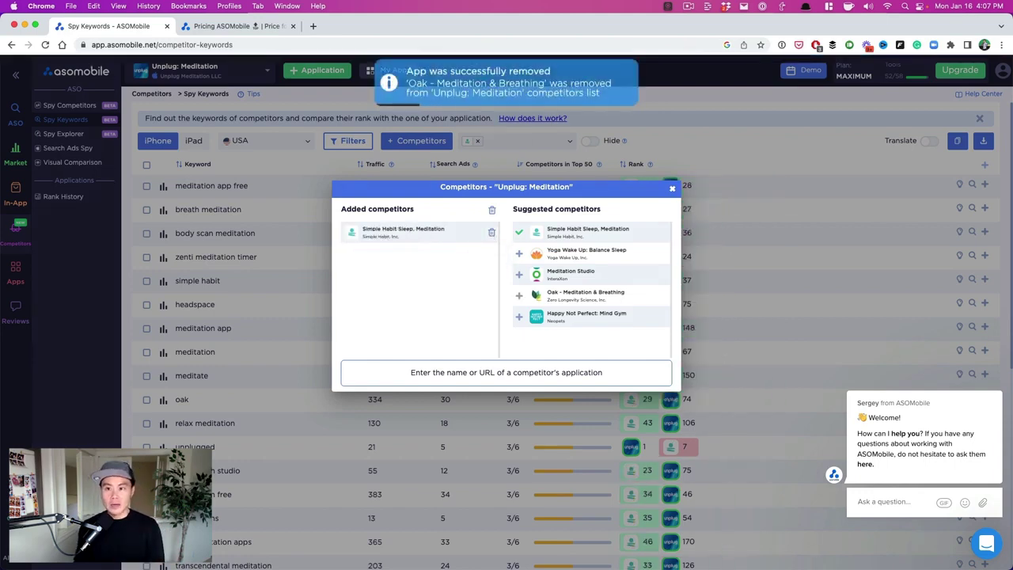
- Add Calm from its App Store link, plus Headspace and Breathwrk found by search
left_click(467, 379)
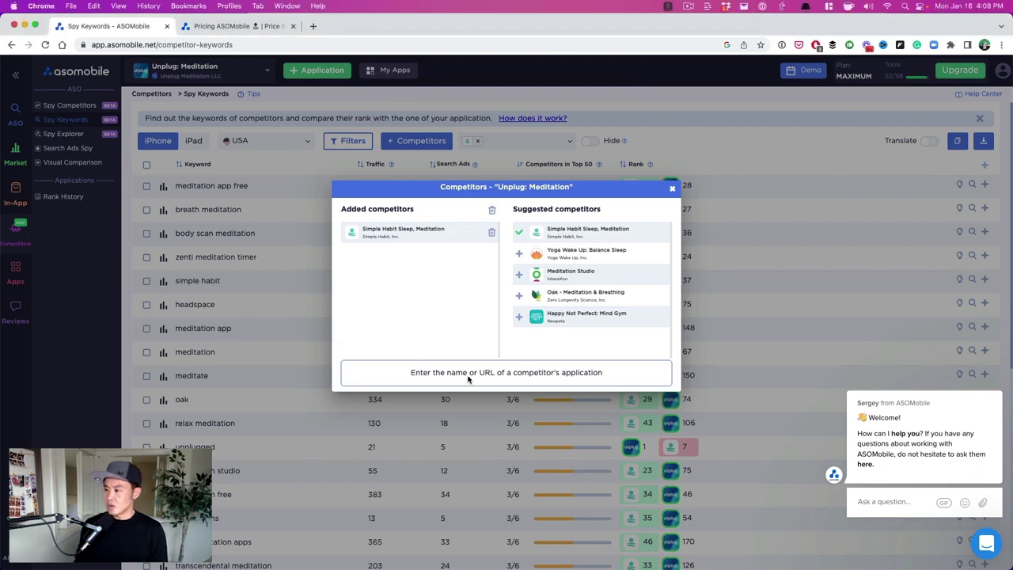
type("https://apps.apple.com/us/app/calm/id571800810")
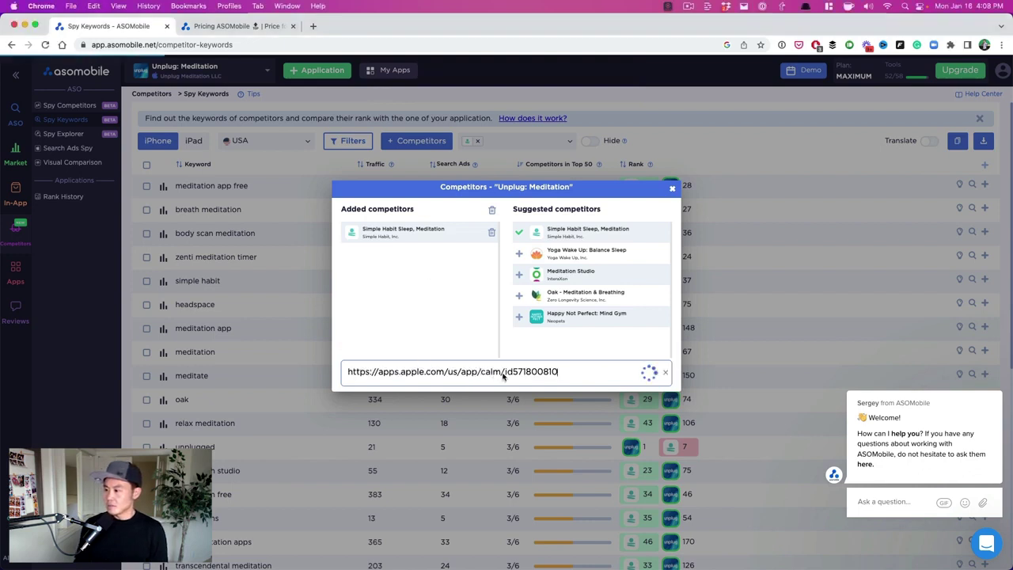
left_click(503, 377)
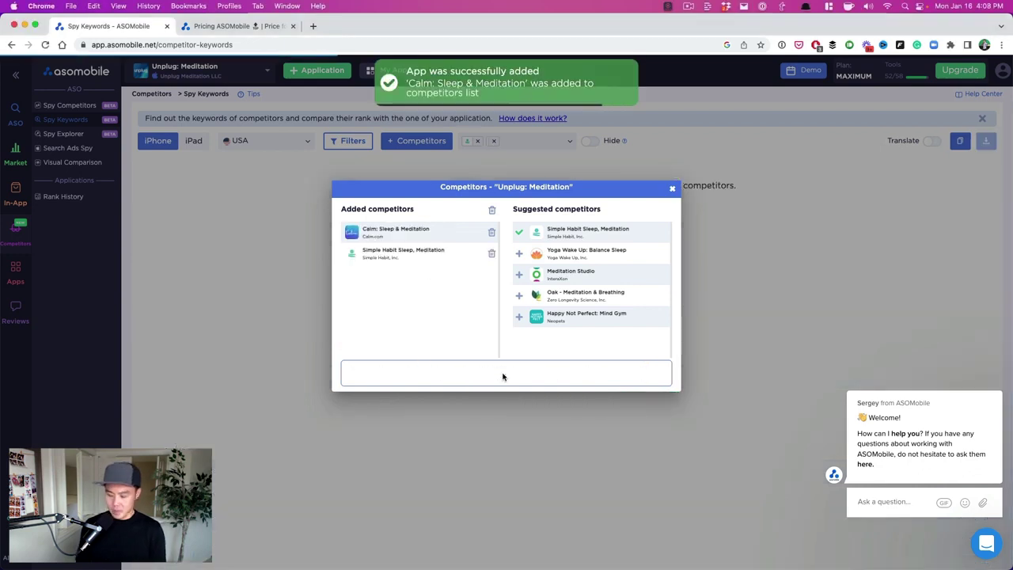
type("headspace")
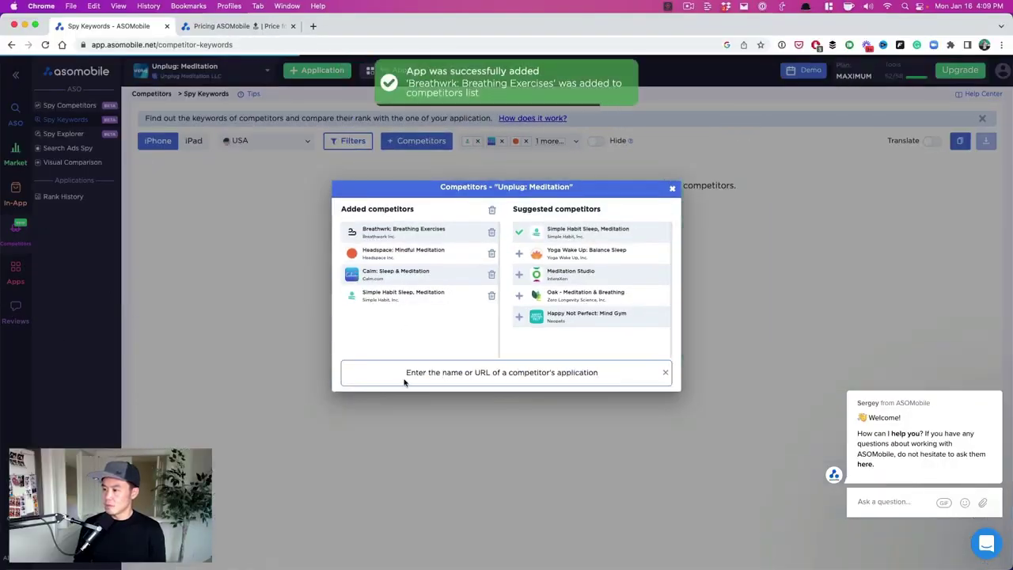
left_click(405, 382)
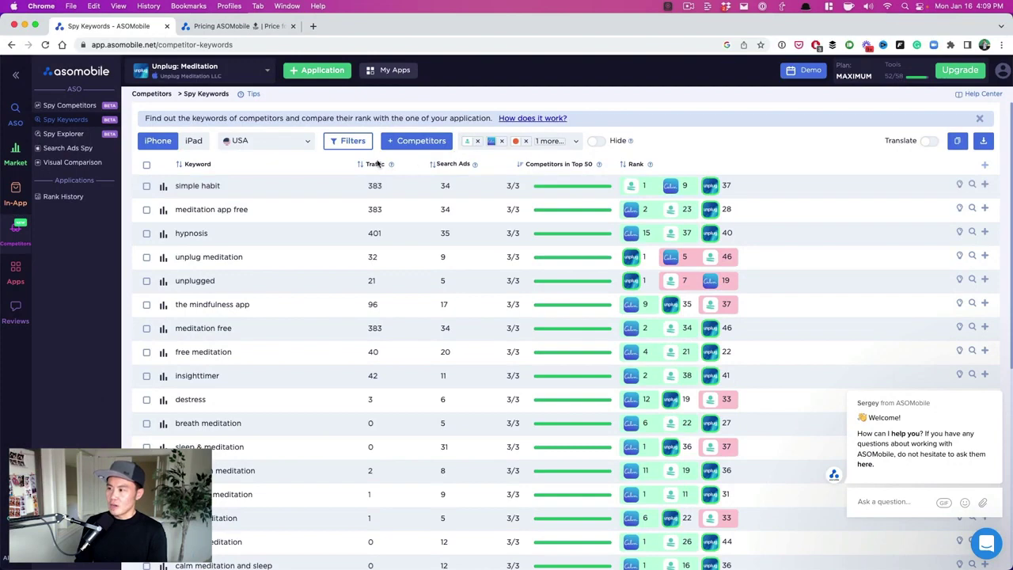
- Sort keywords by Search Ads descending, filter them by 'meditation' instead of 'breathing', then clear the filter
left_click(455, 164)
left_click(454, 164)
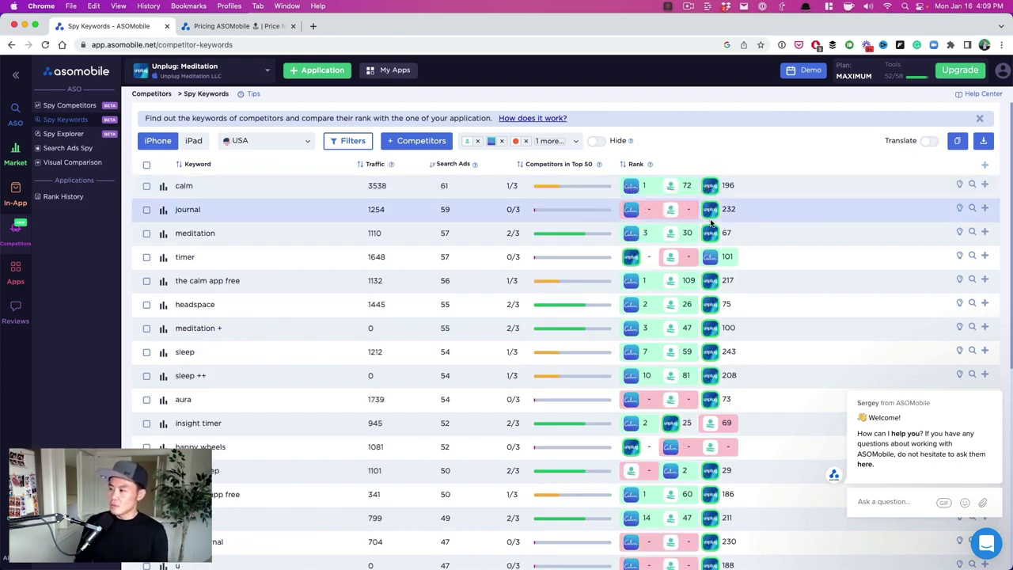
left_click(351, 143)
type("breathing")
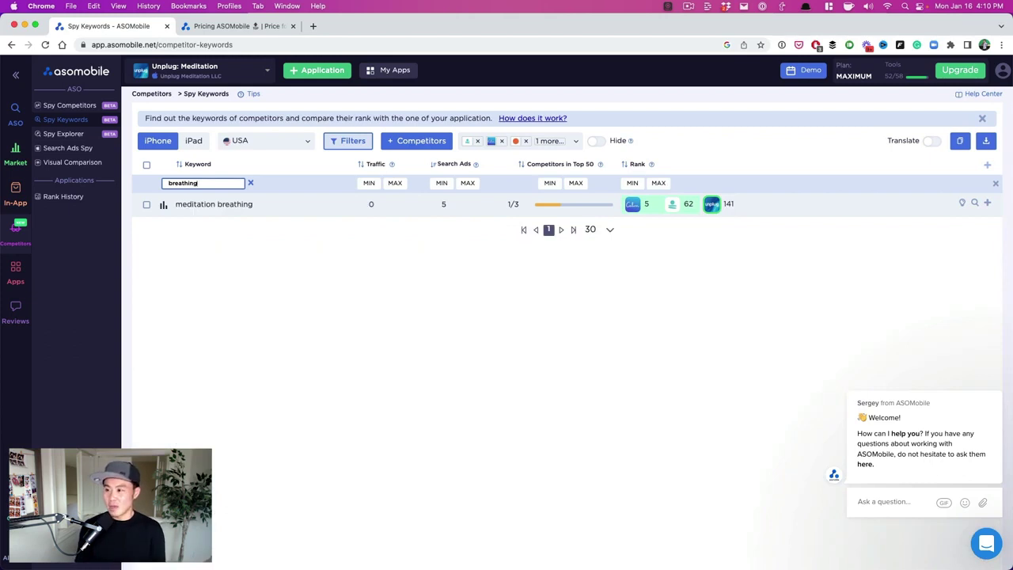
key("super+a")
type("me")
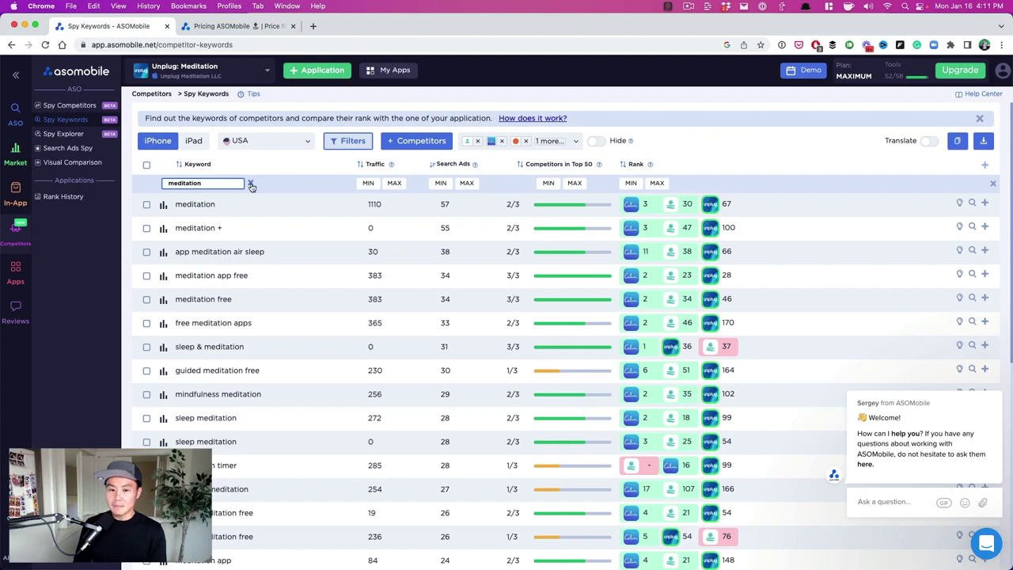
left_click(251, 184)
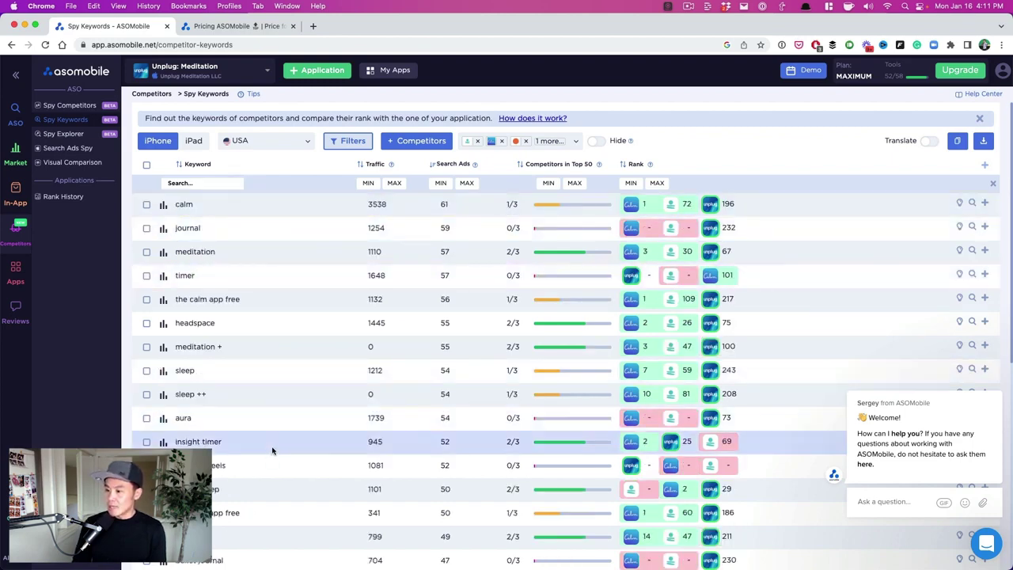
- Add anxiety, meditation and headspace to the keyword monitor after dismissing the chat popup
scroll(245, 480, "down", 3)
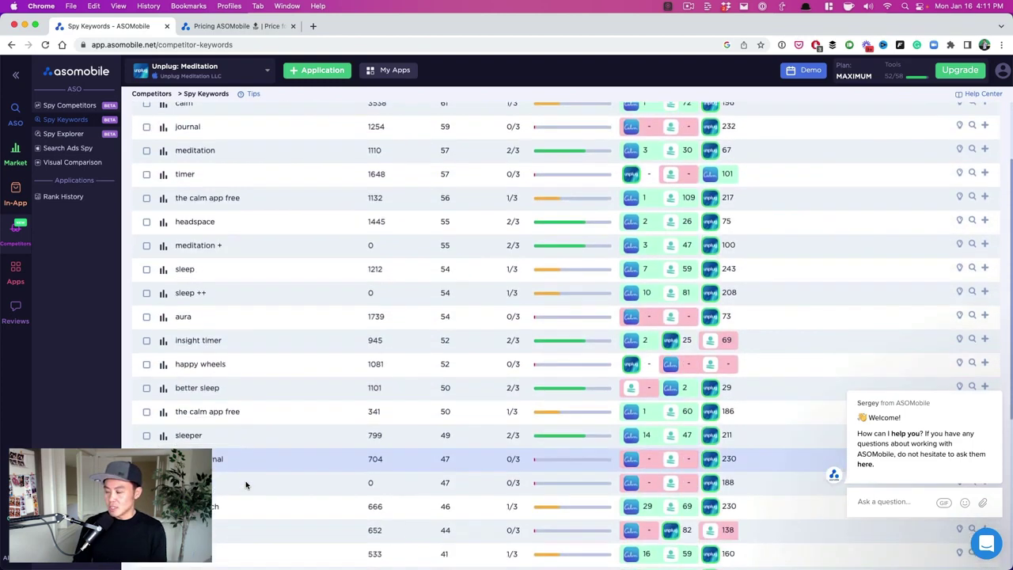
scroll(246, 482, "down", 2)
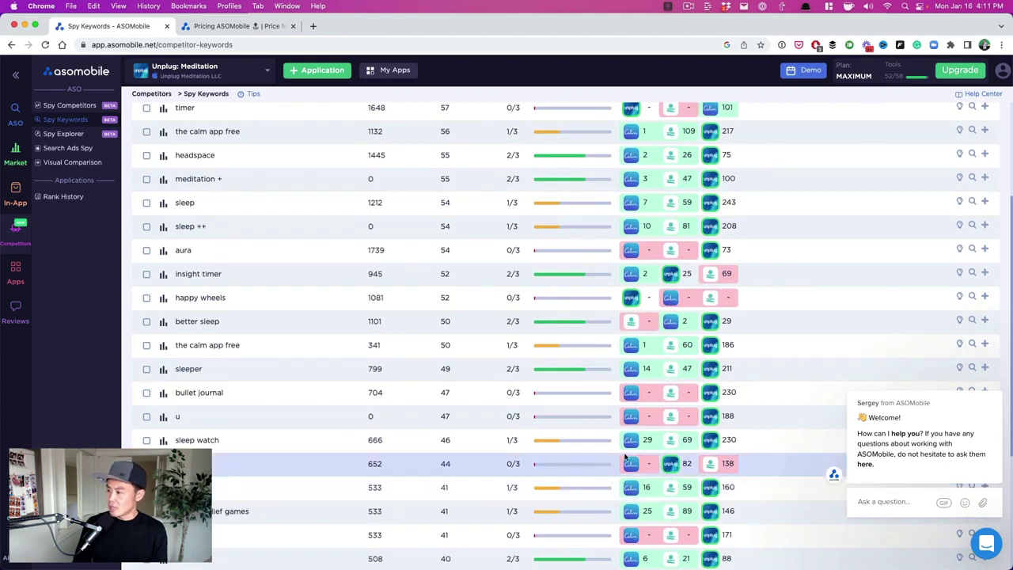
left_click(992, 373)
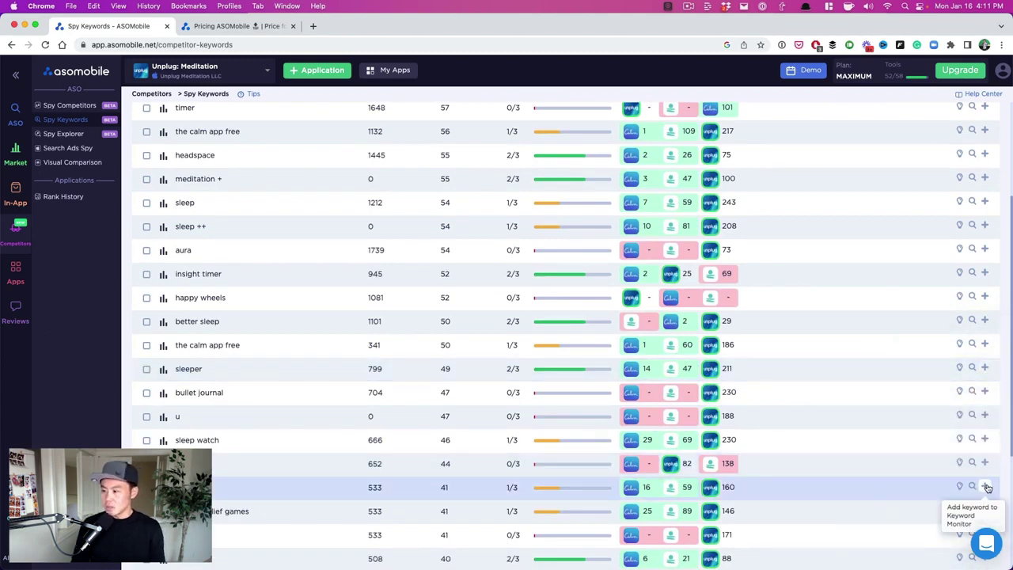
scroll(733, 494, "up", 3)
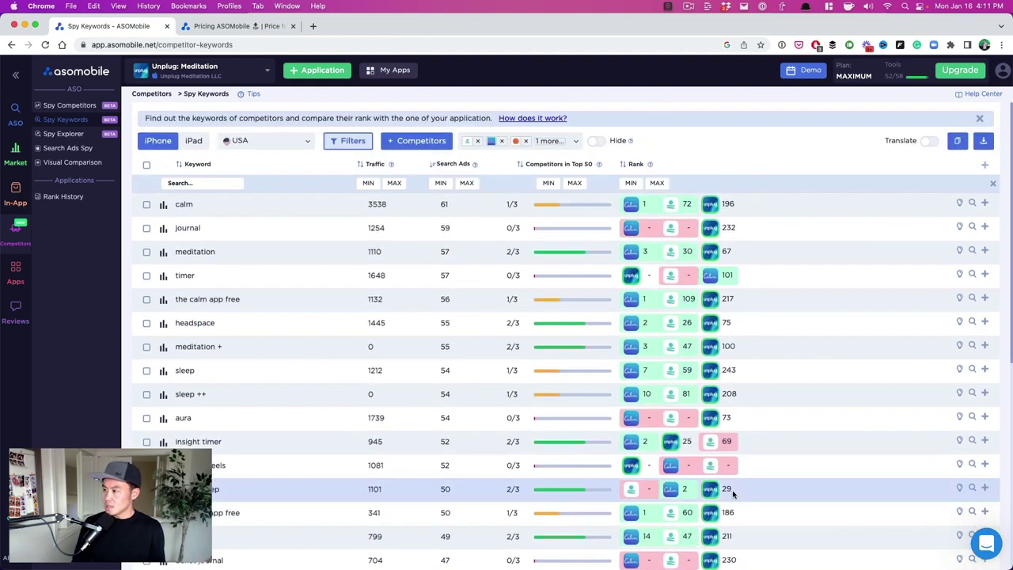
scroll(713, 357, "down", 5)
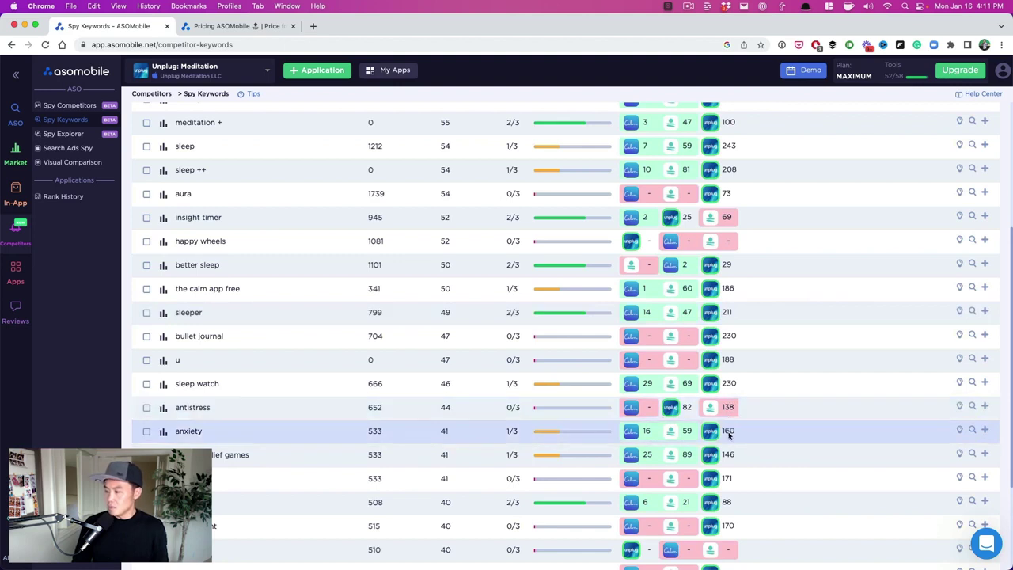
left_click(985, 430)
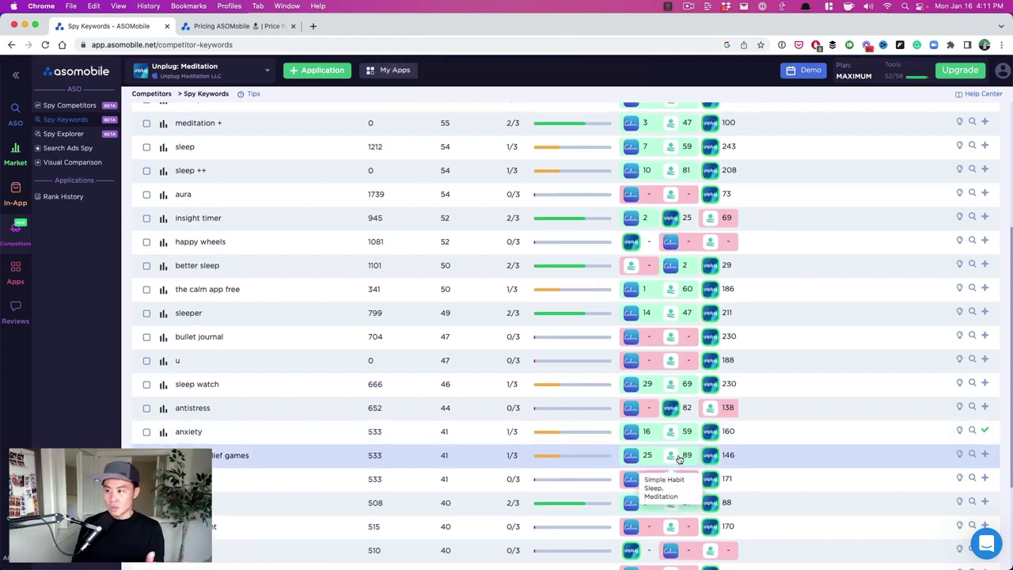
scroll(679, 459, "up", 5)
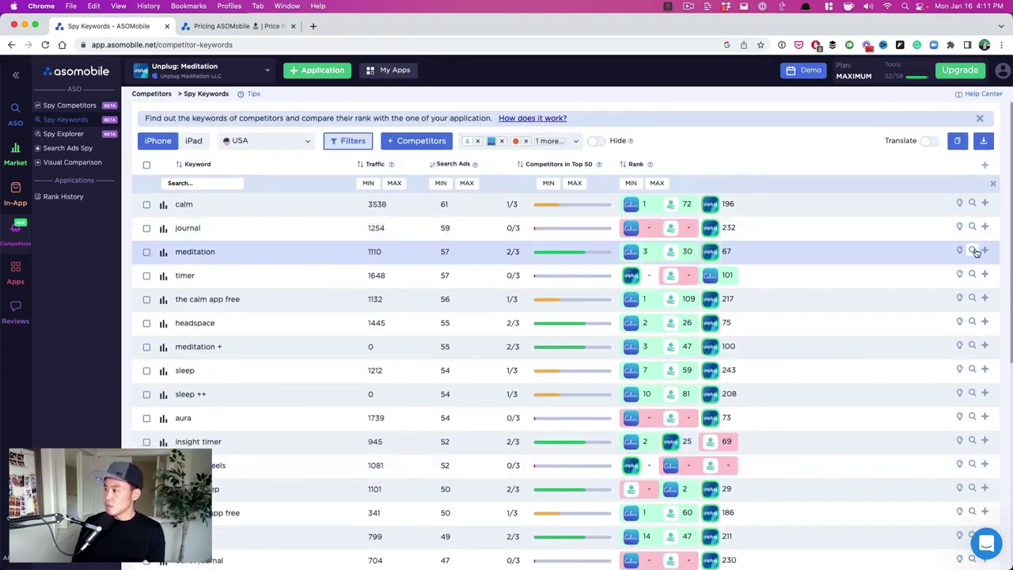
left_click(985, 252)
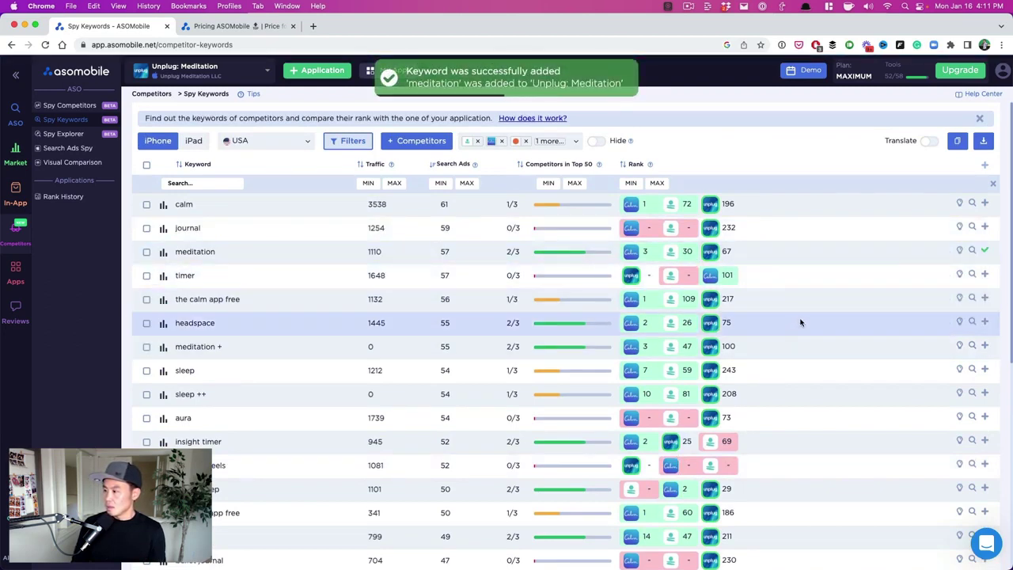
left_click(985, 322)
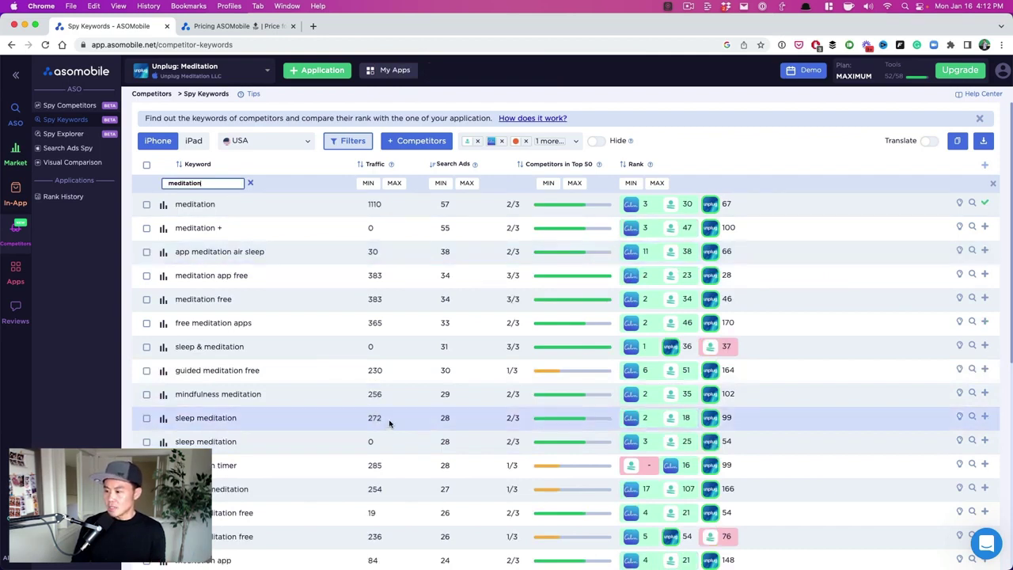
- Add sleep meditation and mindfulness meditation to Unplug: Meditation's keyword monitor
left_click(984, 417)
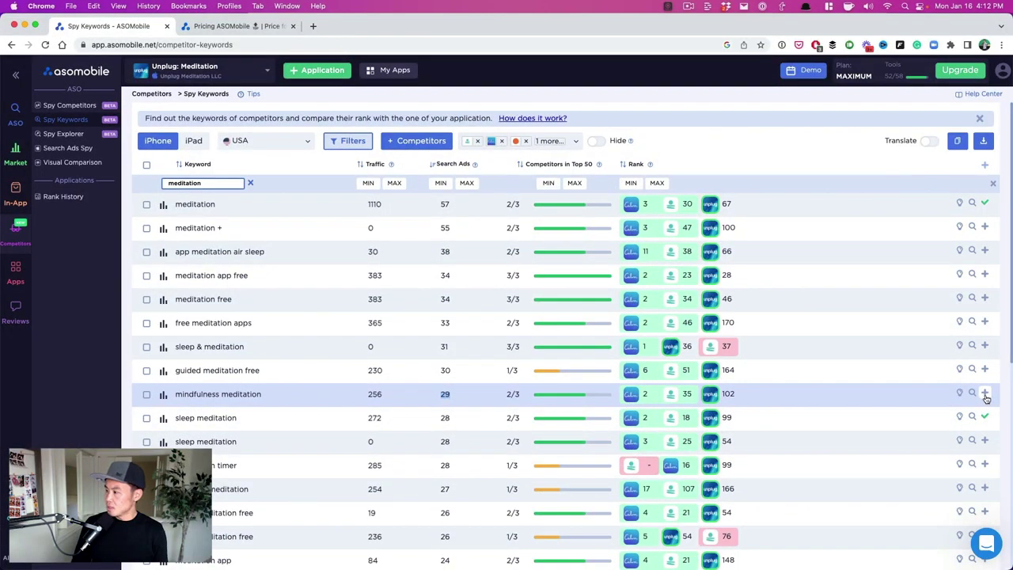
left_click(984, 393)
left_click(984, 417)
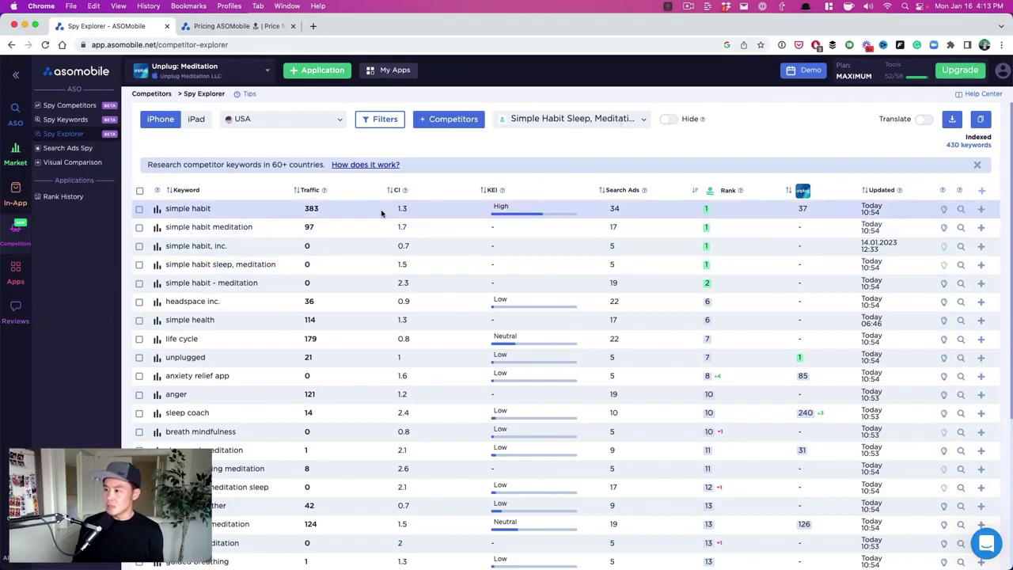
- Sort Simple Habit's keywords by Search Ads, then by rank ascending so 'simple habit' leads
left_click(622, 190)
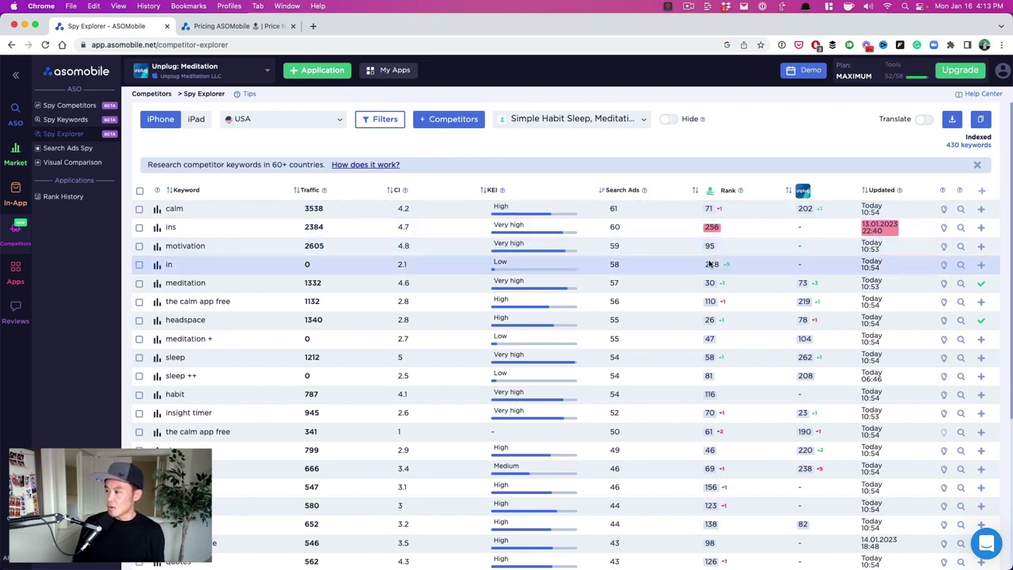
left_click(694, 191)
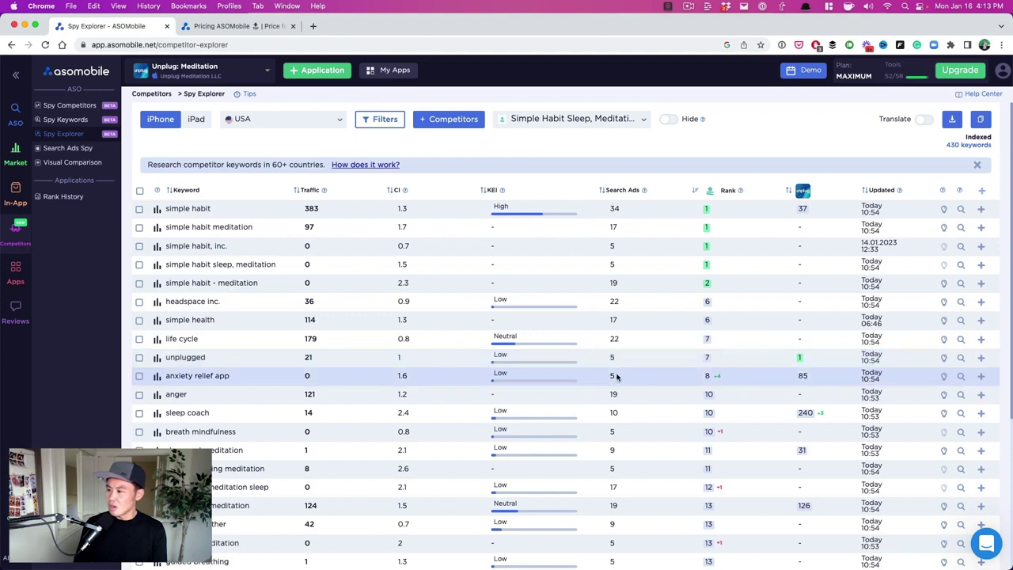
mouse_move(502, 191)
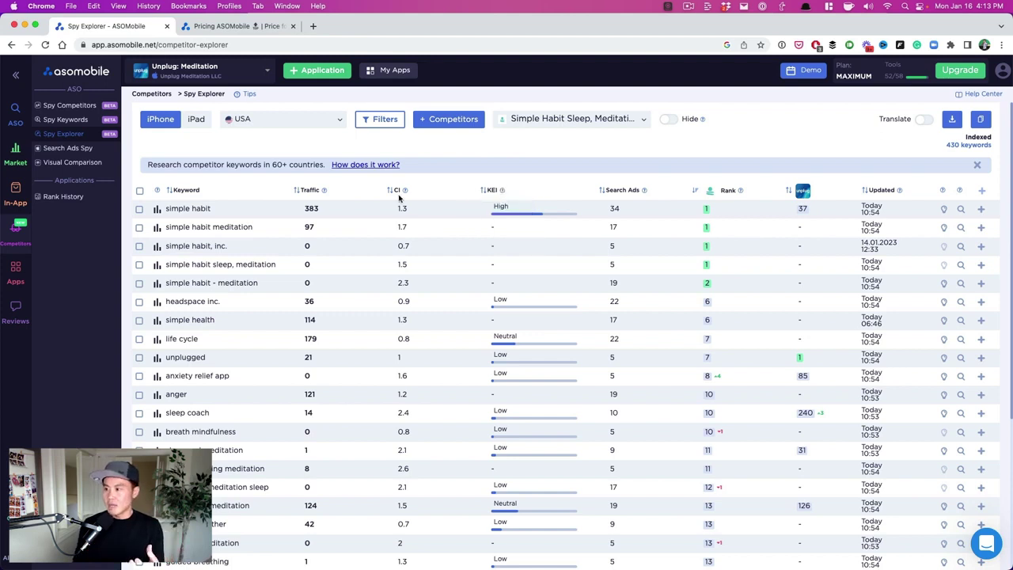
mouse_move(404, 191)
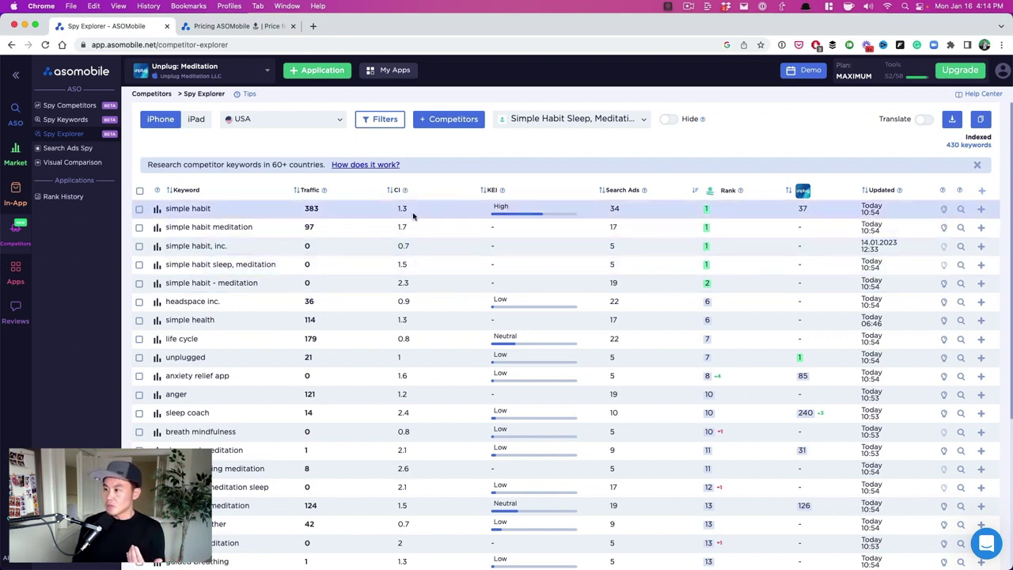
- Filter Simple Habit's keywords to Search Ads of at least 20, checking paced breathing's CI and Search Ads values
left_click(386, 126)
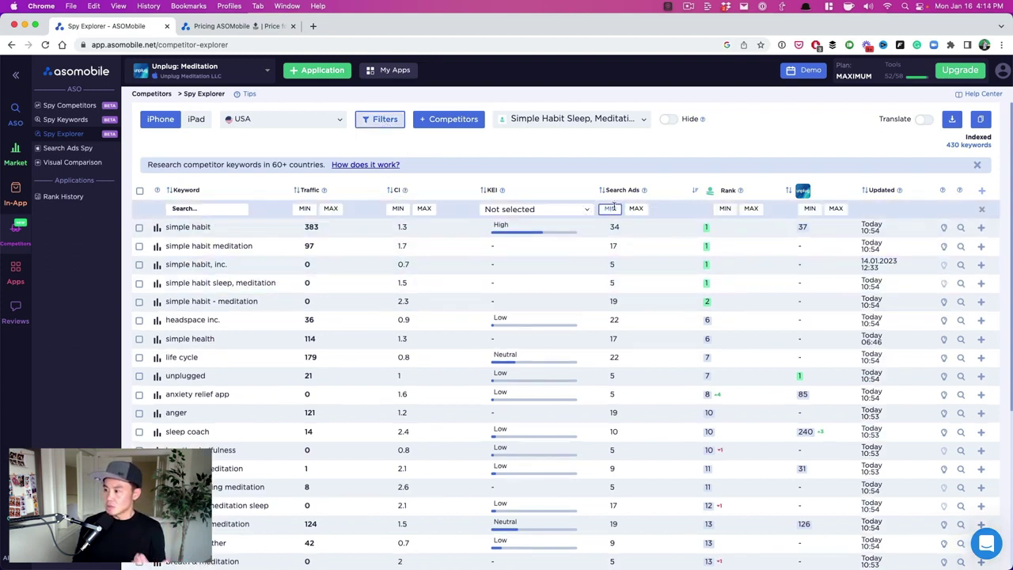
type("20")
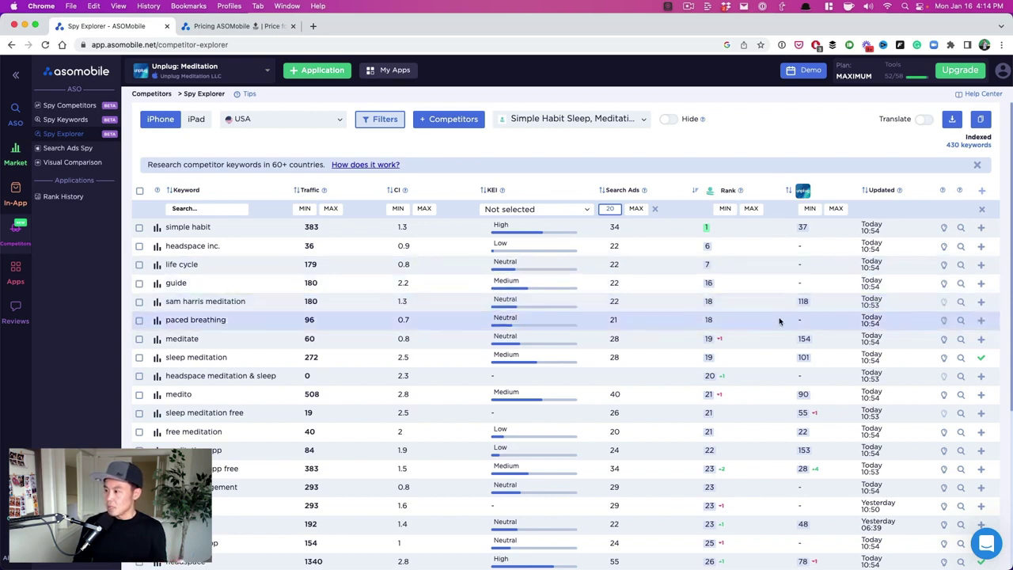
double_click(415, 320)
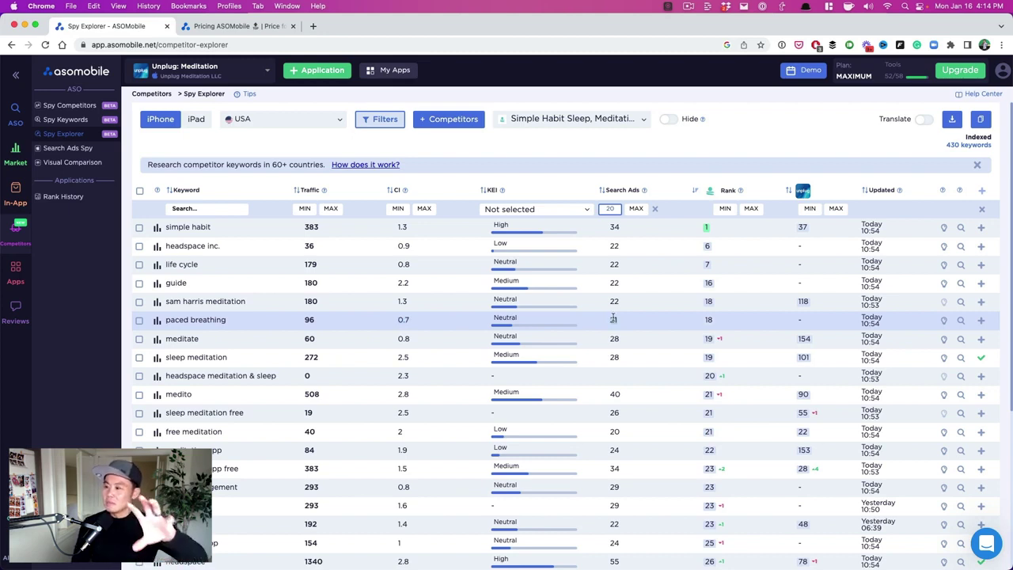
double_click(614, 319)
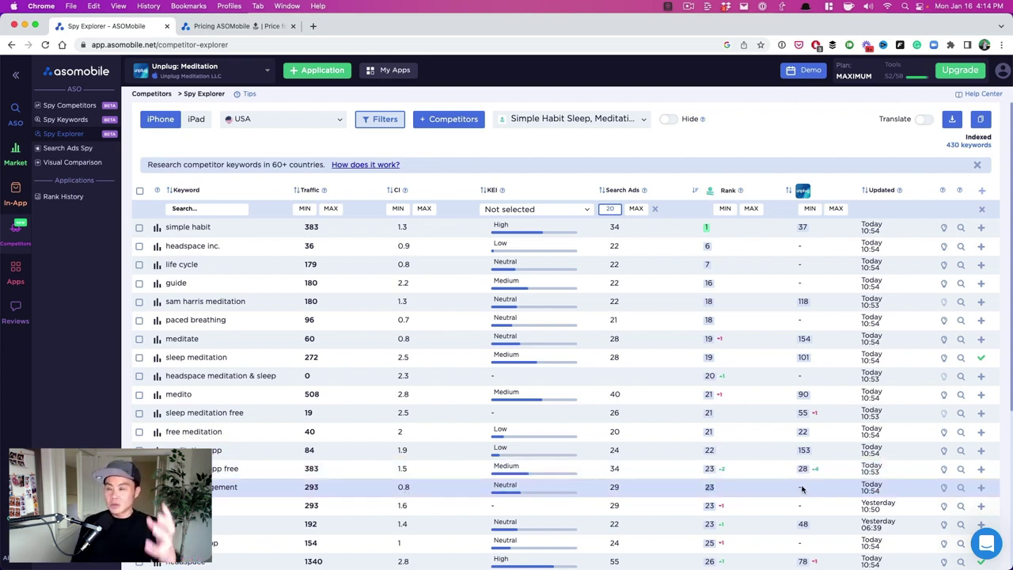
- Add anger management and paced breathing to the monitor, then switch to Breathwrk: Breathing Exercises
left_click(979, 490)
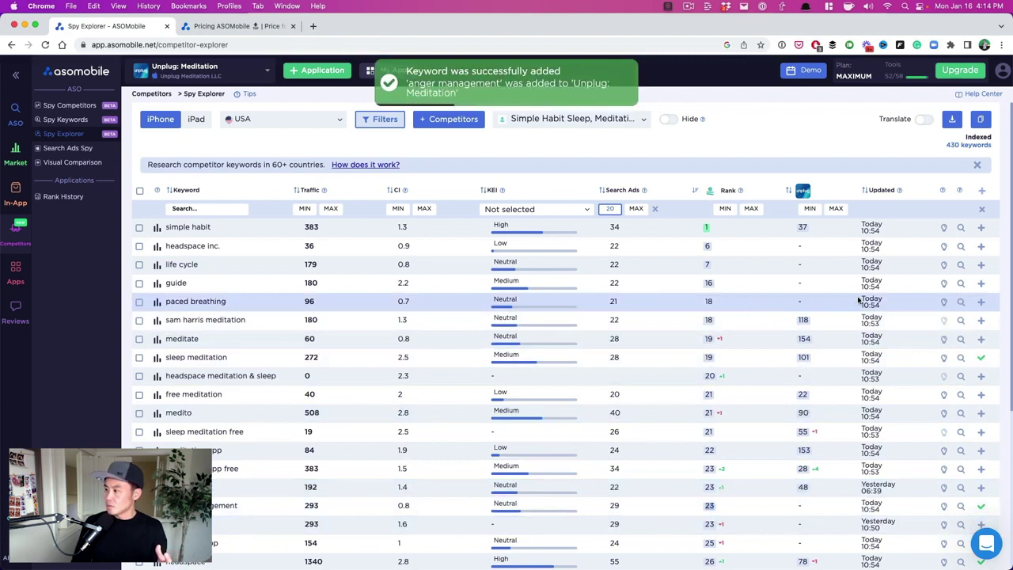
left_click(981, 301)
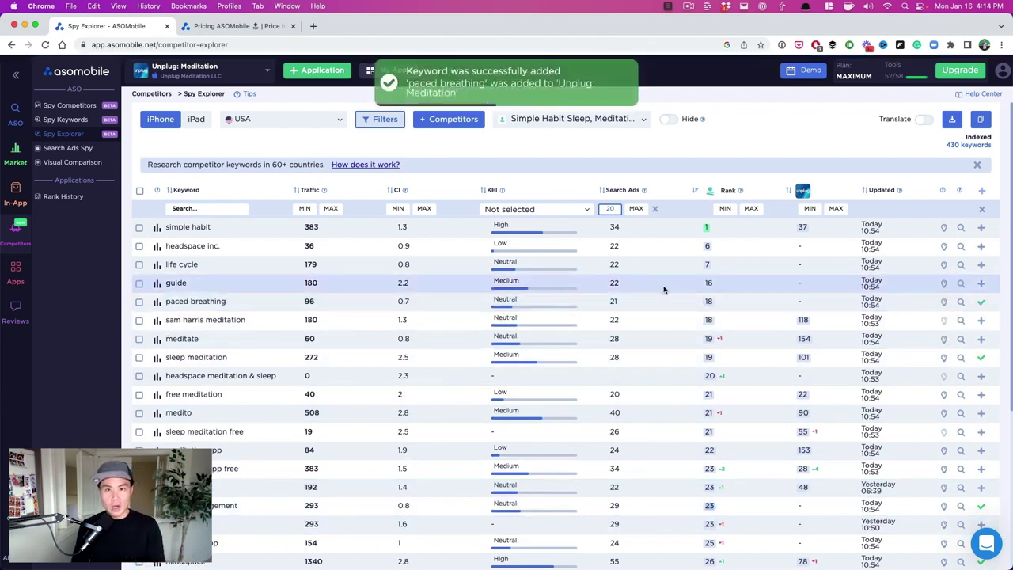
left_click(558, 119)
left_click(543, 195)
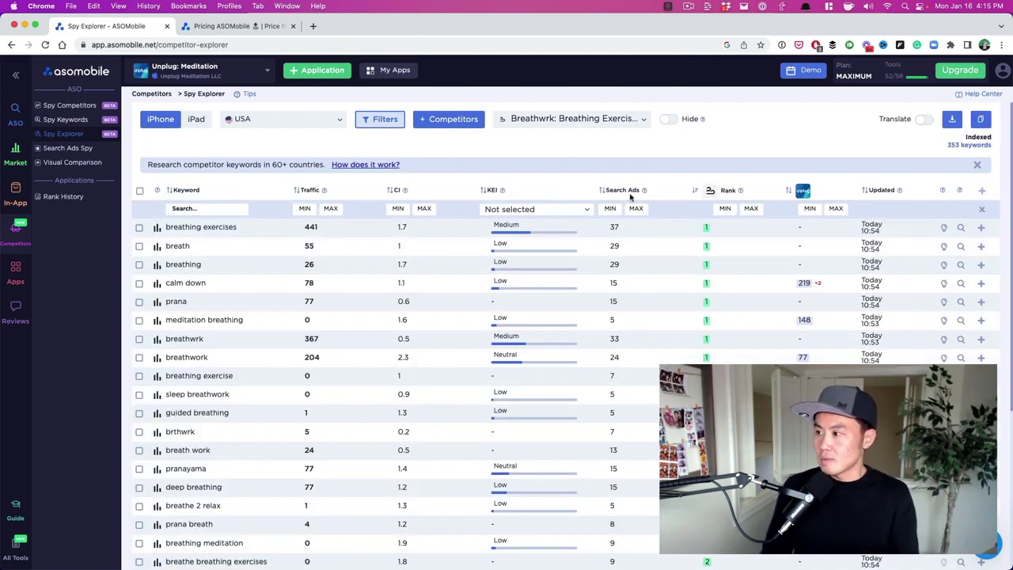
- Set Breathwrk's Search Ads minimum to 20 and add breathing exercises and breathing to the monitor
left_click(610, 209)
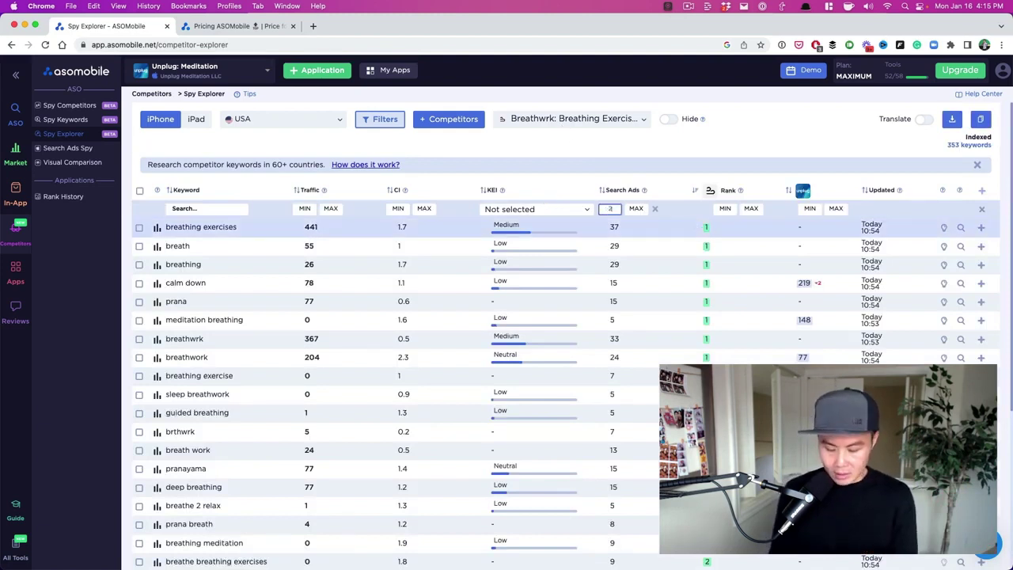
type("20")
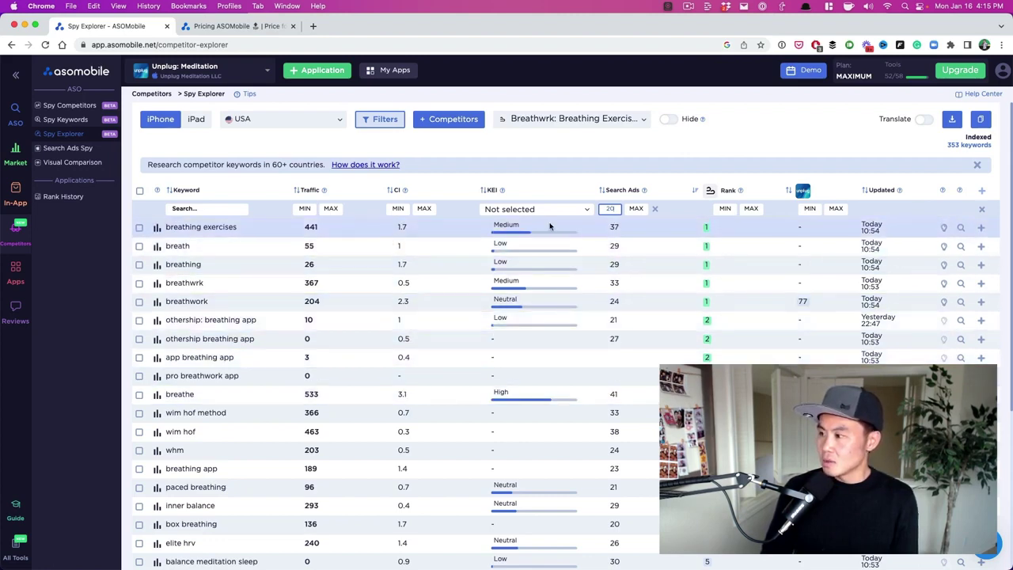
left_click(981, 227)
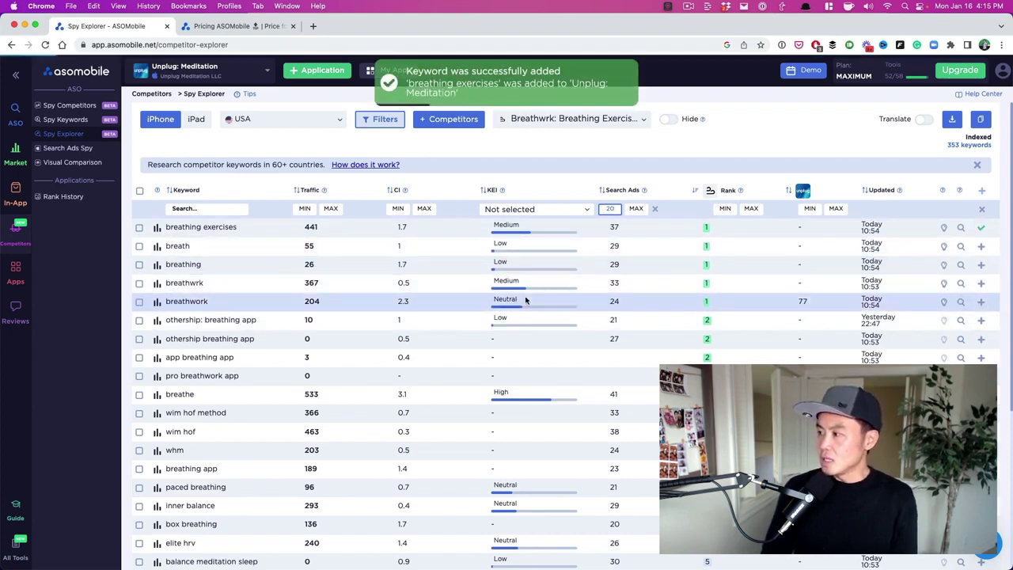
left_click(980, 265)
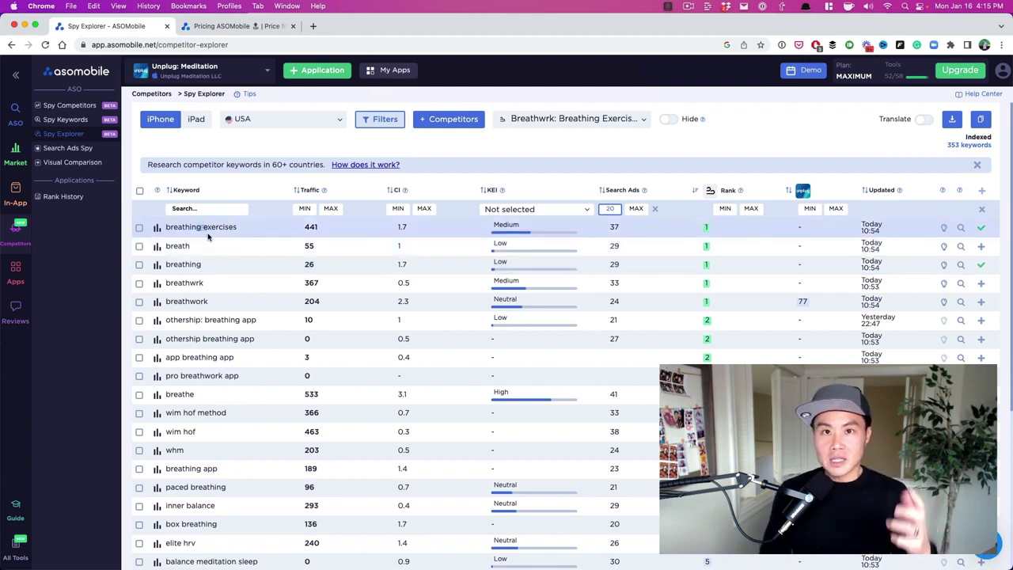
- Highlight the breathing and breathing exercises keywords in the table, then clear the highlight
double_click(198, 266)
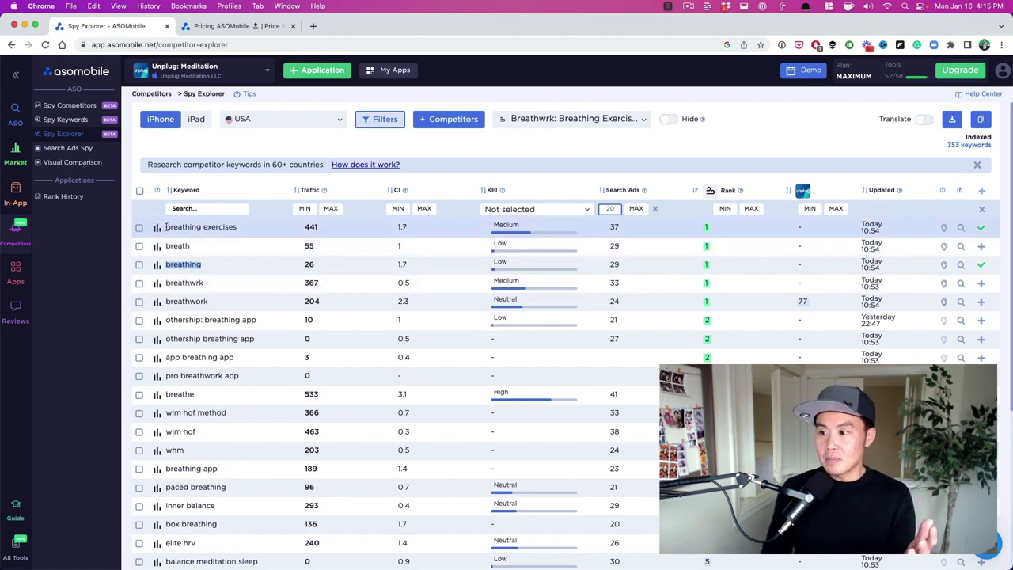
left_click_drag(163, 227, 242, 228)
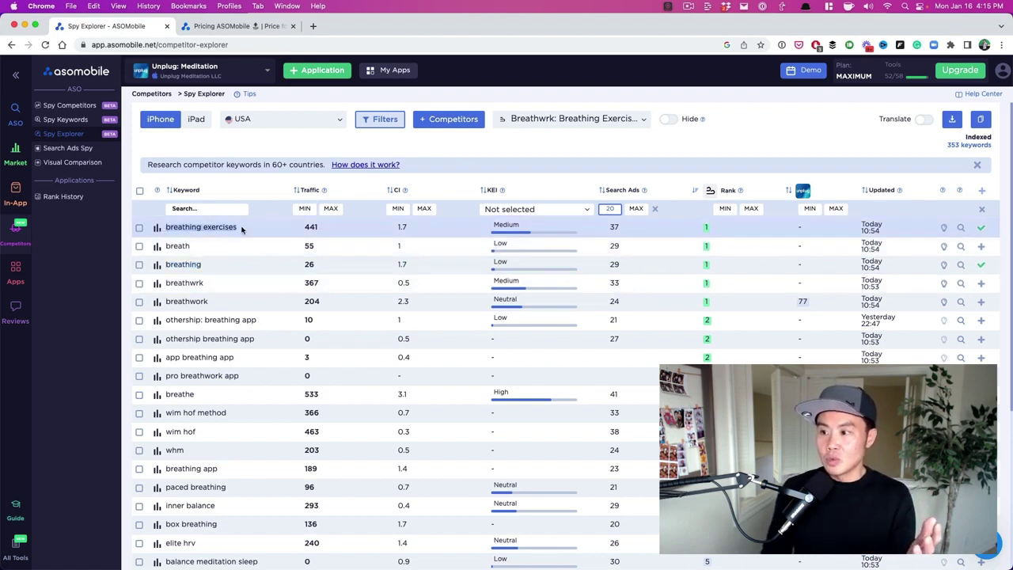
double_click(198, 265)
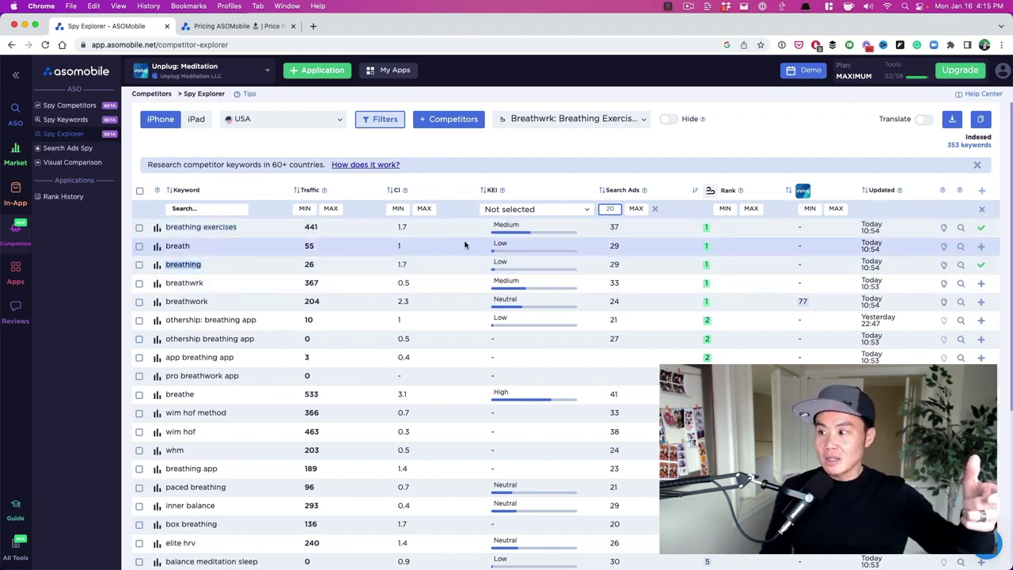
left_click(224, 228)
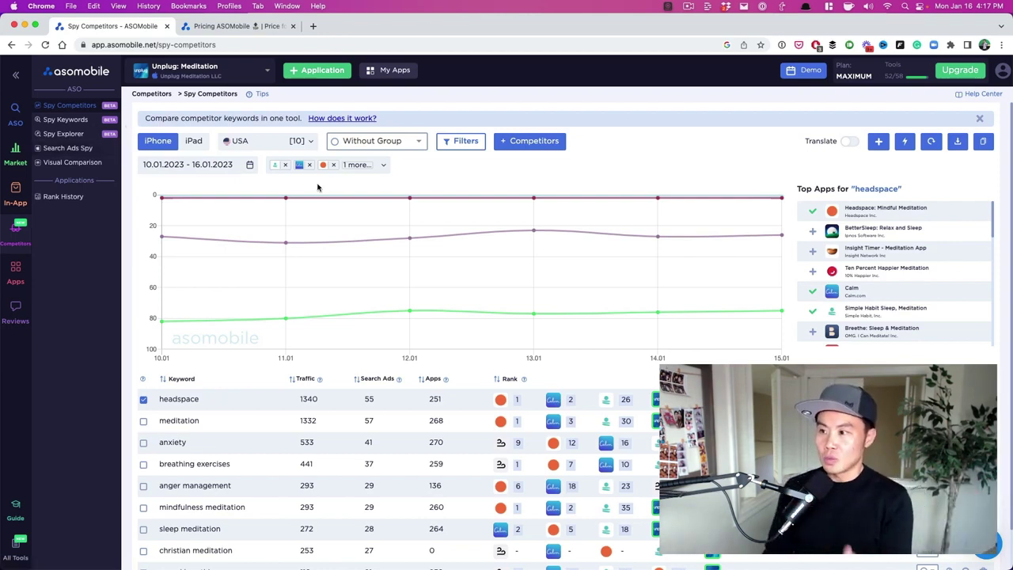
- Chart competitor ranks for the meditation keyword in place of headspace
mouse_move(558, 199)
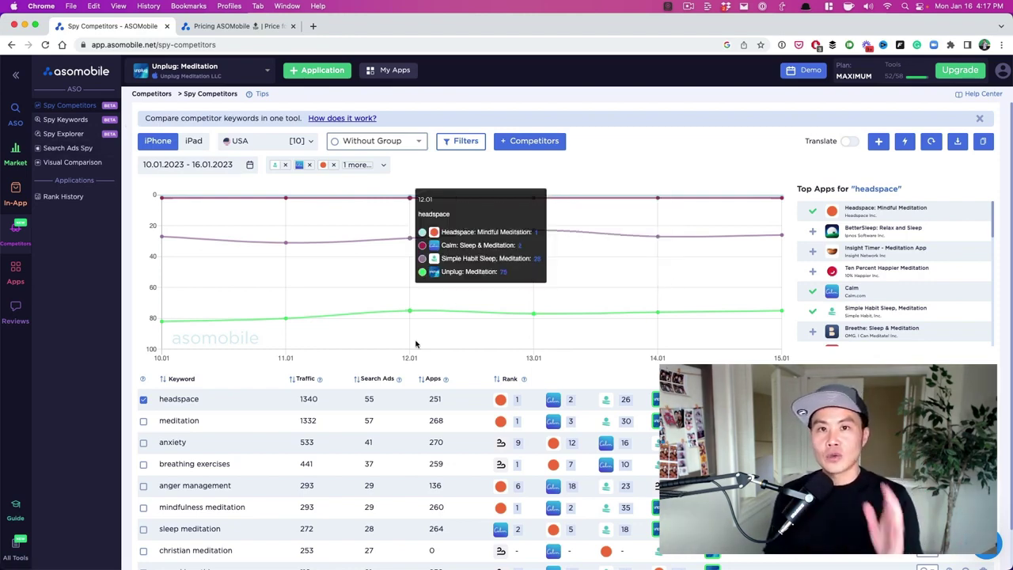
left_click(143, 420)
left_click(143, 399)
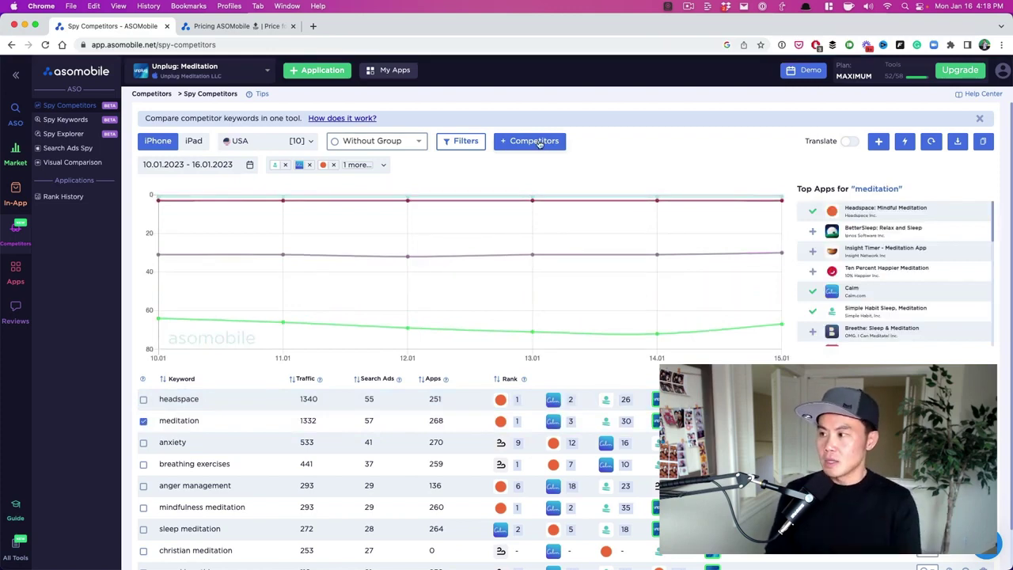
- Open and close the competitor list, then show the MIN/MAX filter row
left_click(538, 143)
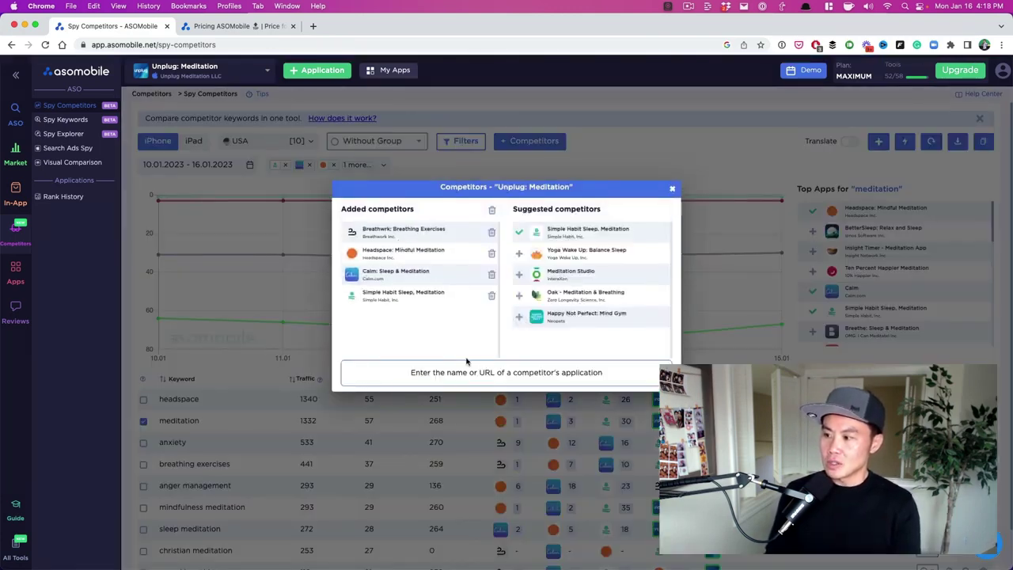
left_click(673, 189)
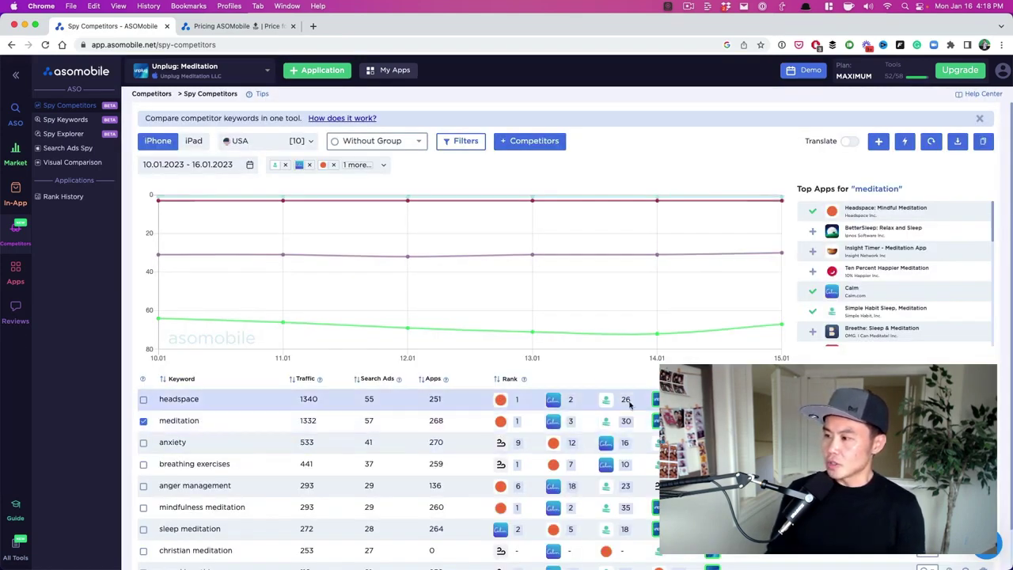
left_click(452, 144)
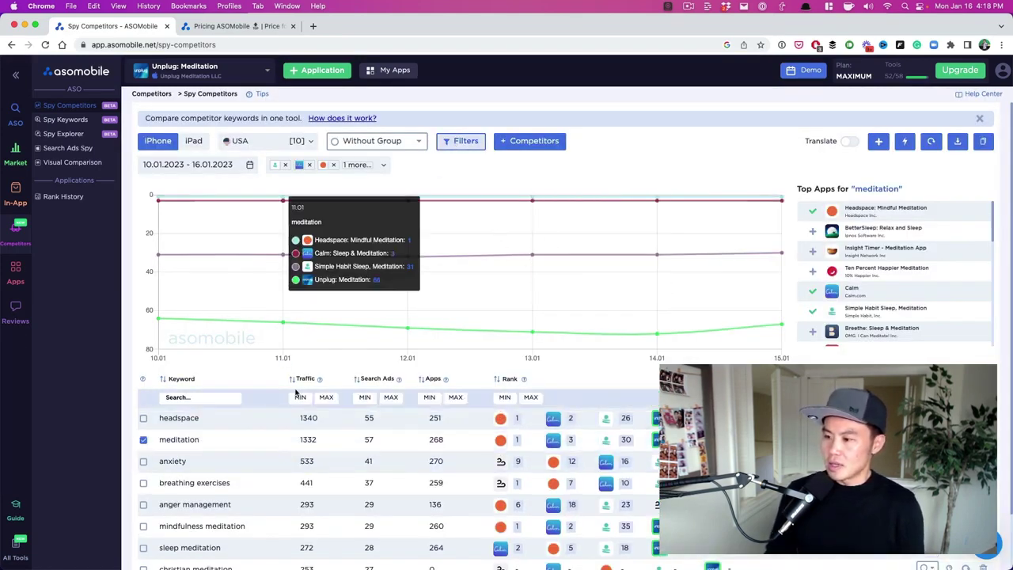
- Toggle meditation off and back on the chart, showing Headspace at rank 1 and Calm at 3
scroll(170, 459, "down", 2)
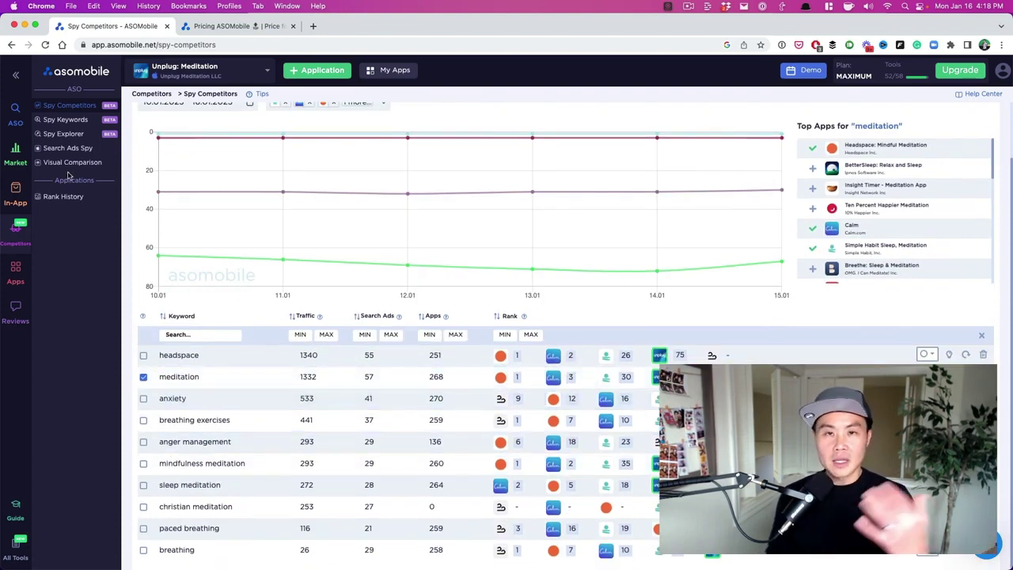
left_click(143, 377)
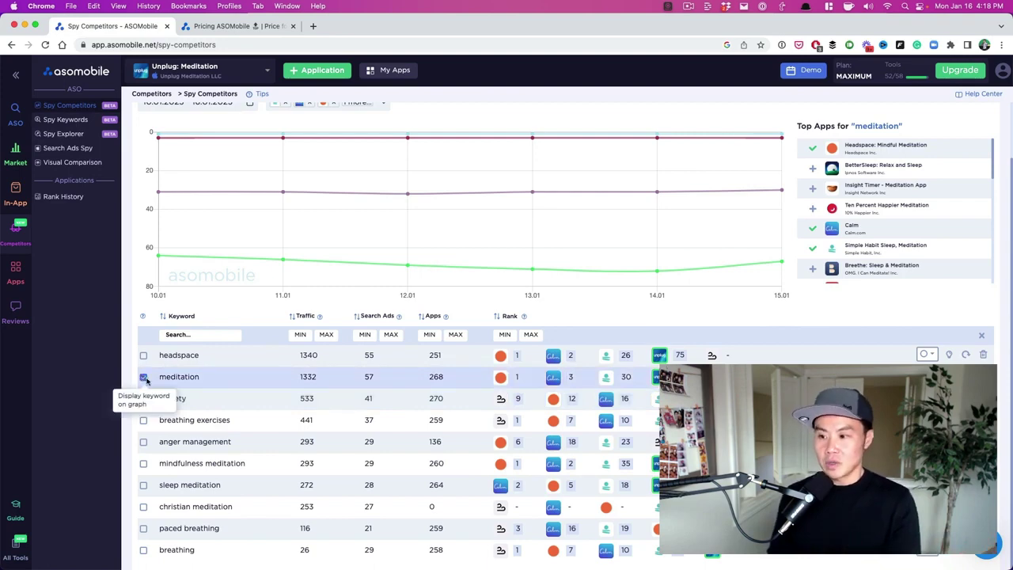
left_click(143, 377)
scroll(285, 414, "up", 2)
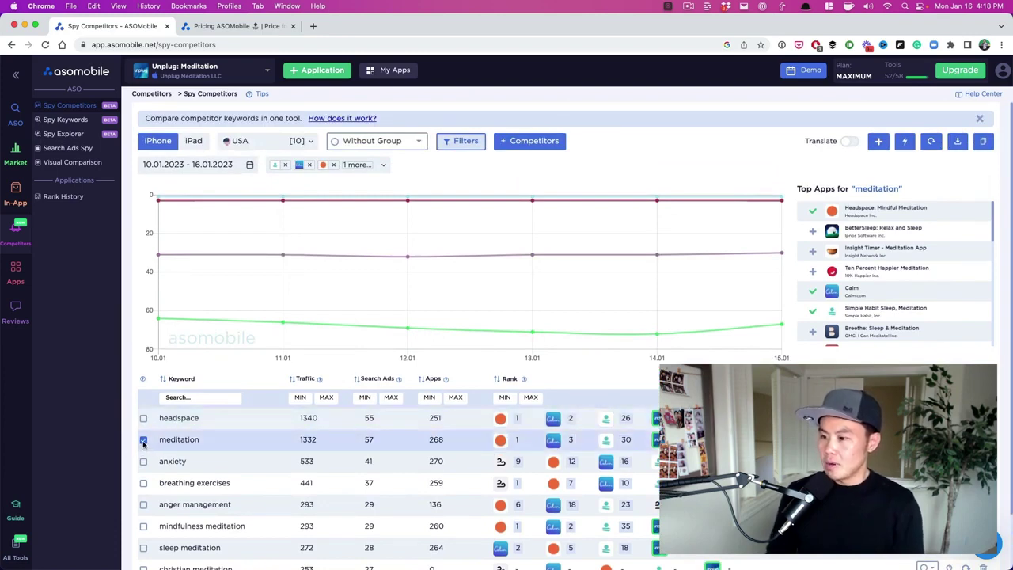
scroll(146, 443, "down", 2)
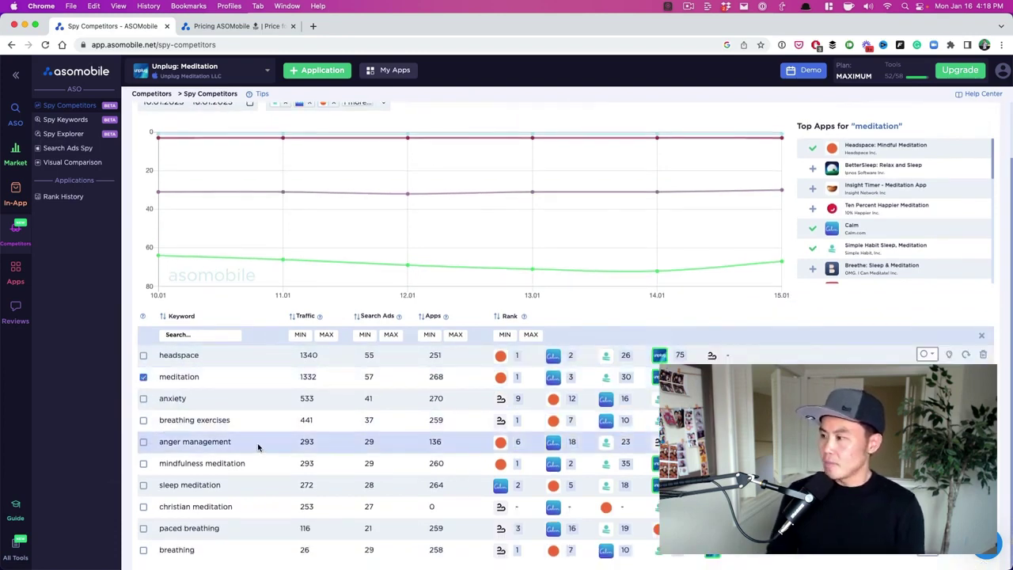
scroll(289, 244, "up", 2)
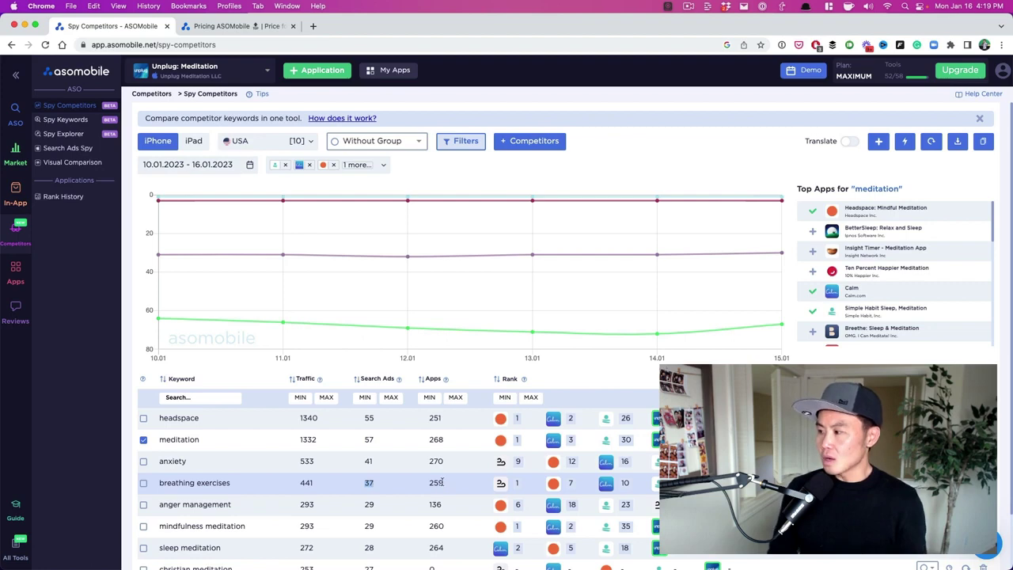
- Chart the 'breathing exercises' keyword, where competitors rank 1, 7 and 10, instead of meditation
left_click(143, 483)
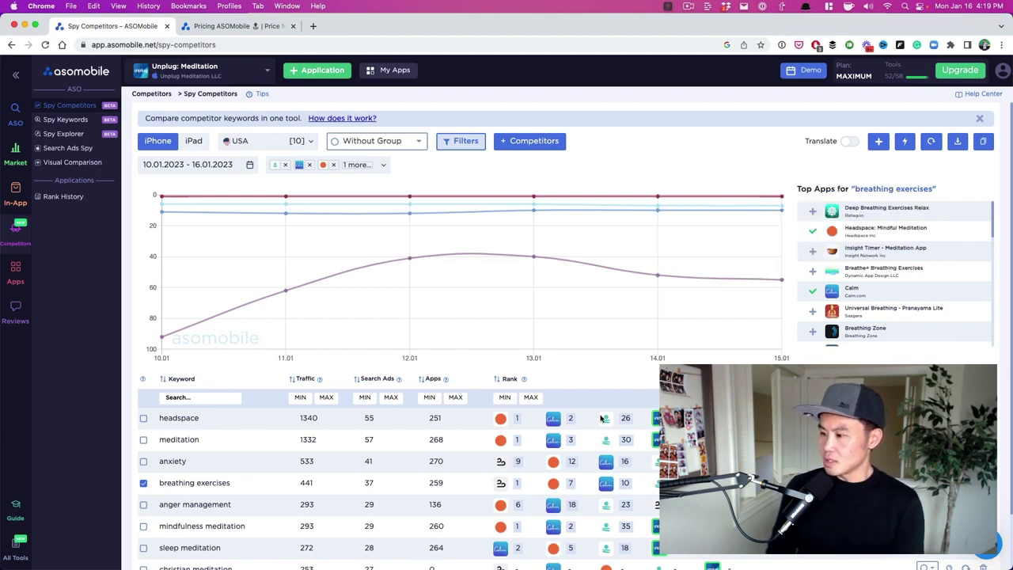
scroll(525, 483, "down", 2)
scroll(524, 482, "down", 1)
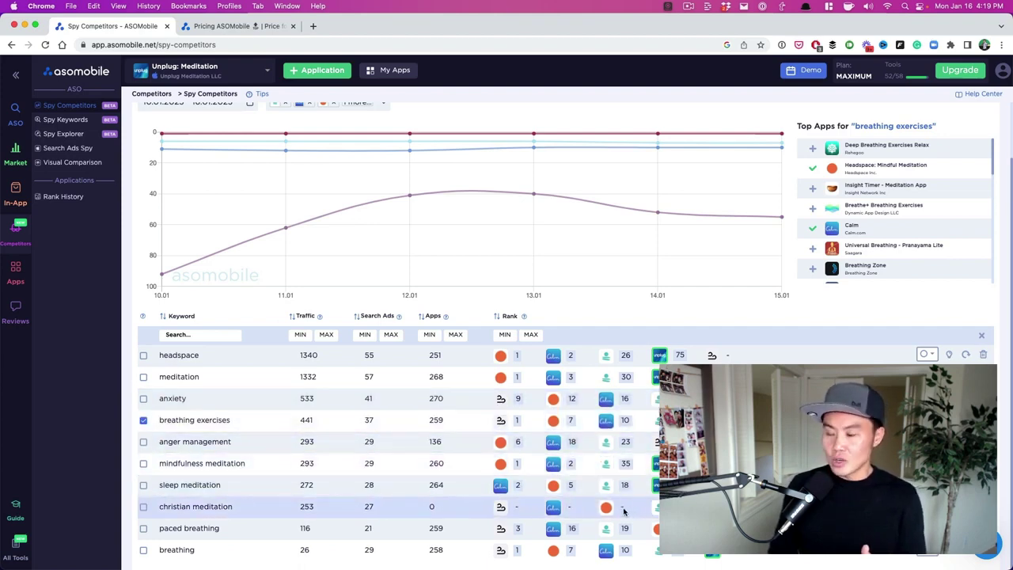
left_click_drag(231, 506, 156, 508)
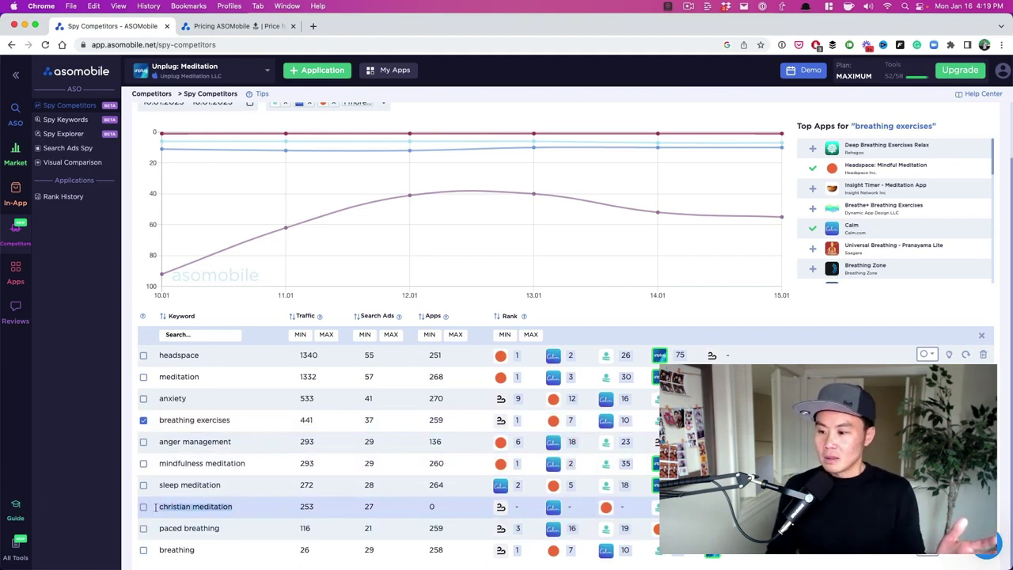
left_click(360, 510)
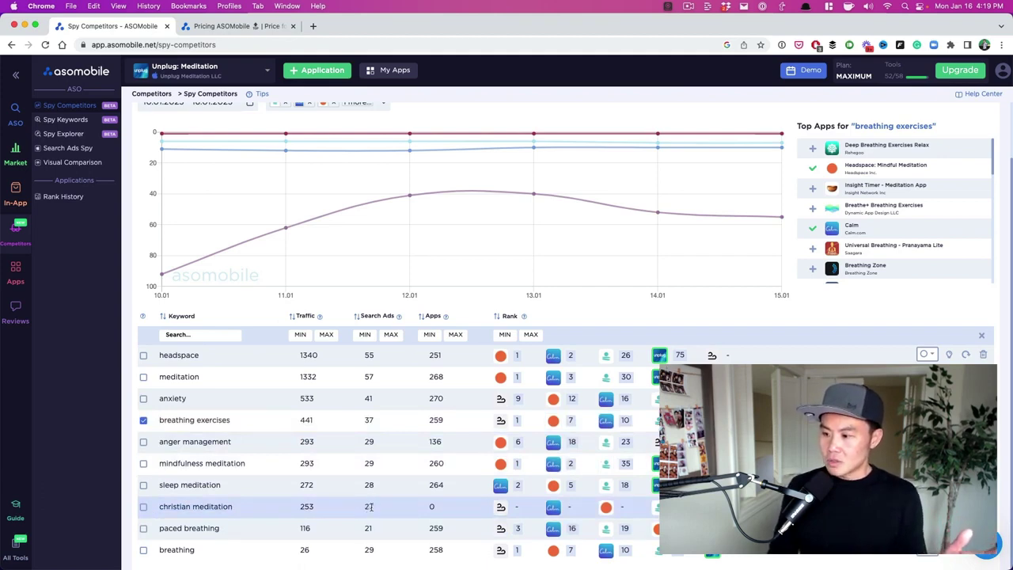